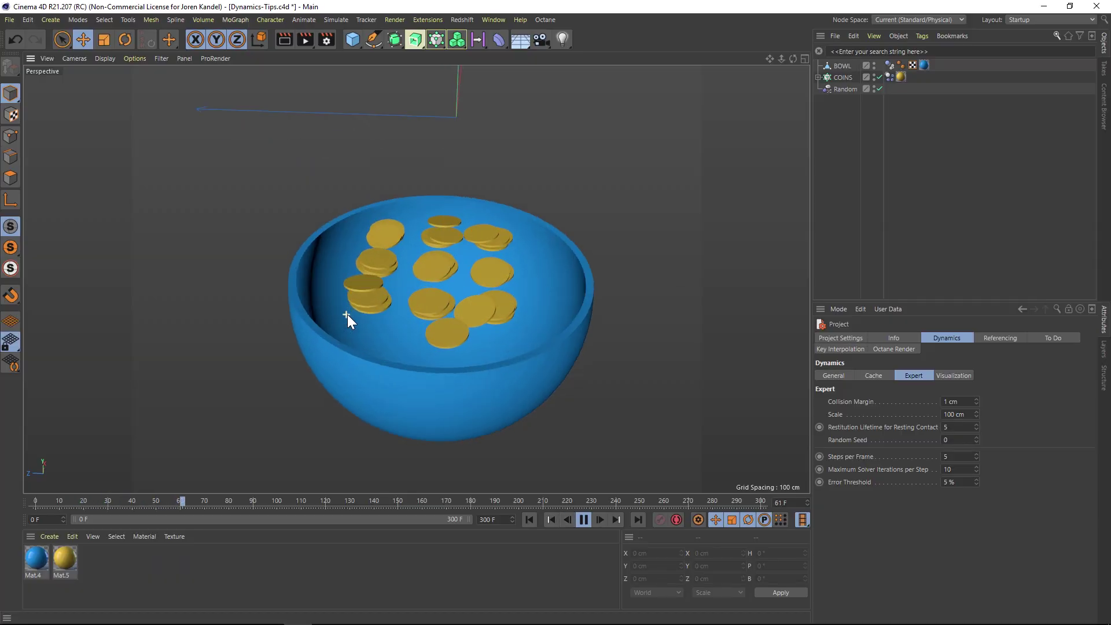
Orbit to a side view of the bowl and briefly replay the simulation.
alt+drag(457, 287, 426, 253)
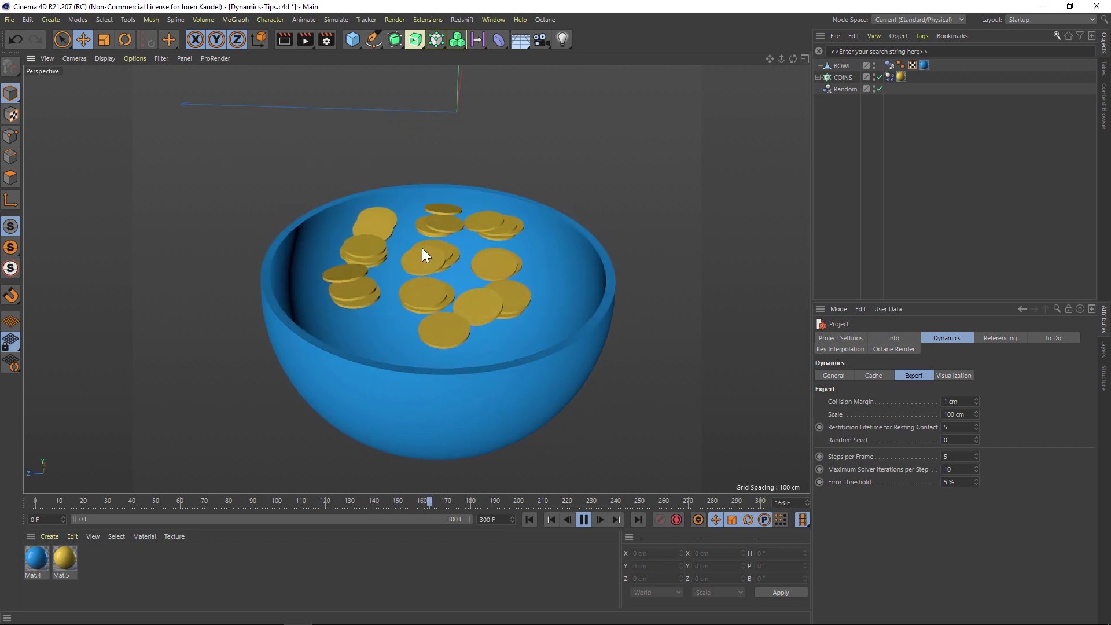
click(536, 520)
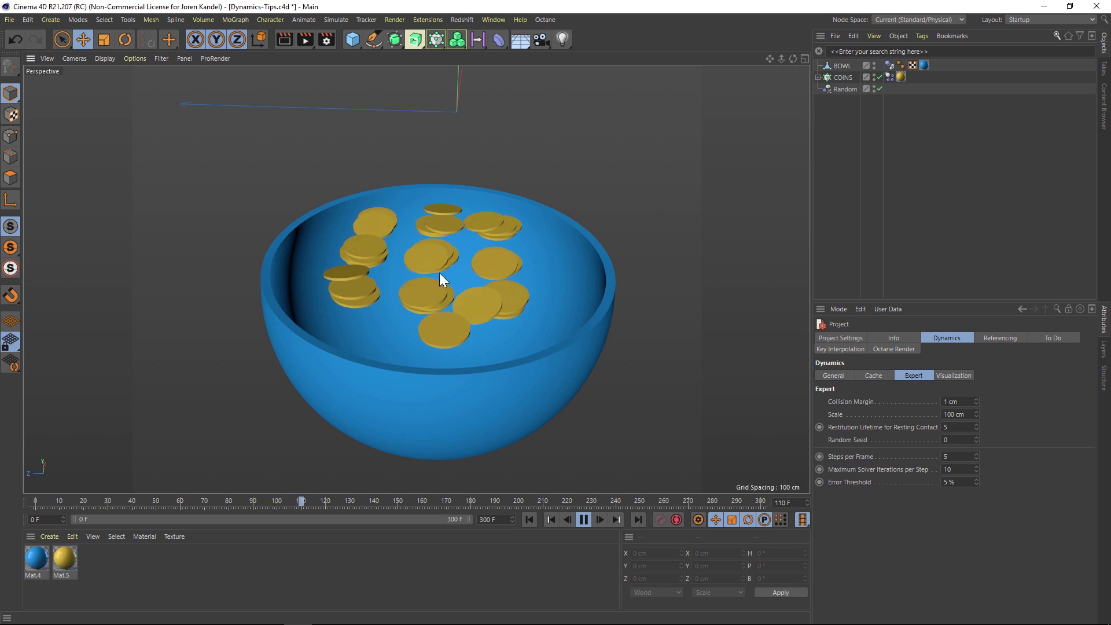
click(585, 520)
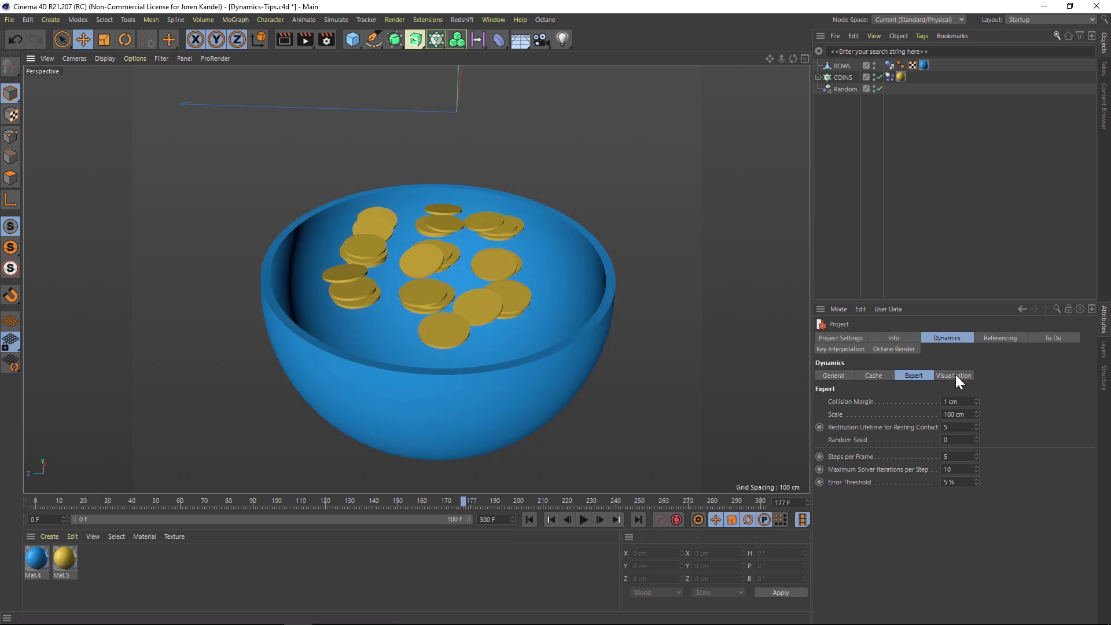
Show Project Settings and reach the Dynamics tab's Visualization sub-tab.
click(838, 338)
click(27, 20)
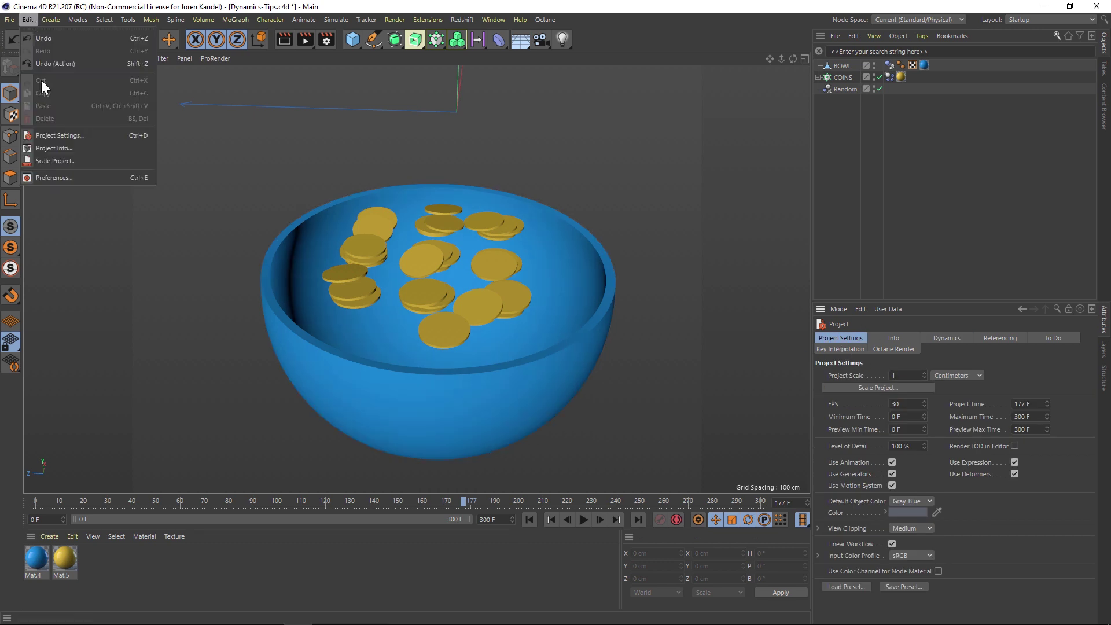
click(1036, 378)
click(947, 338)
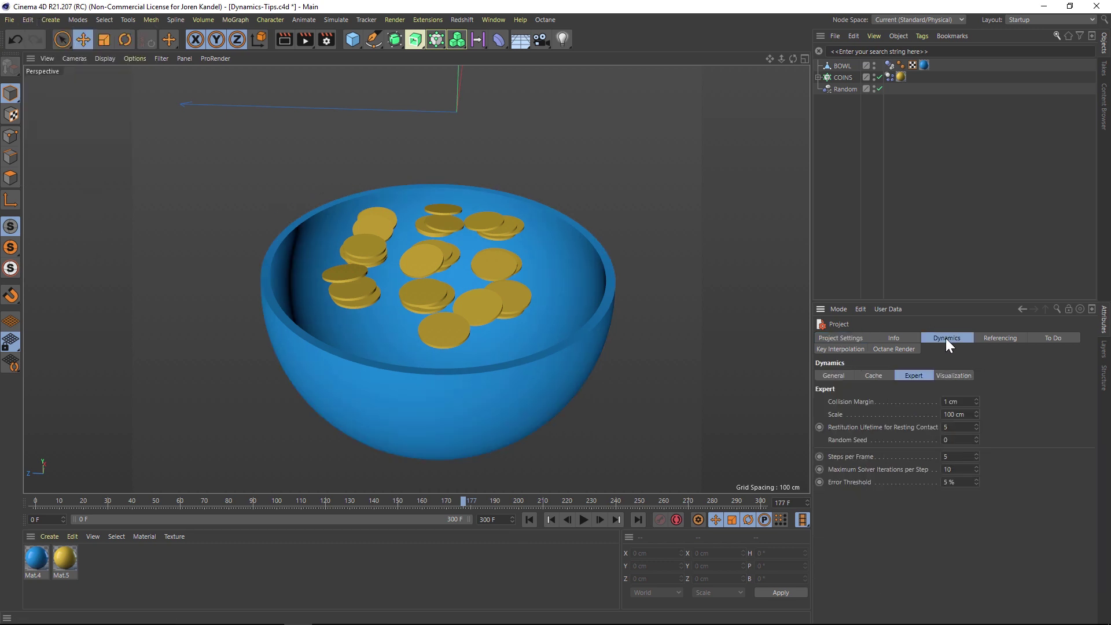
click(829, 375)
click(873, 375)
click(912, 377)
click(954, 376)
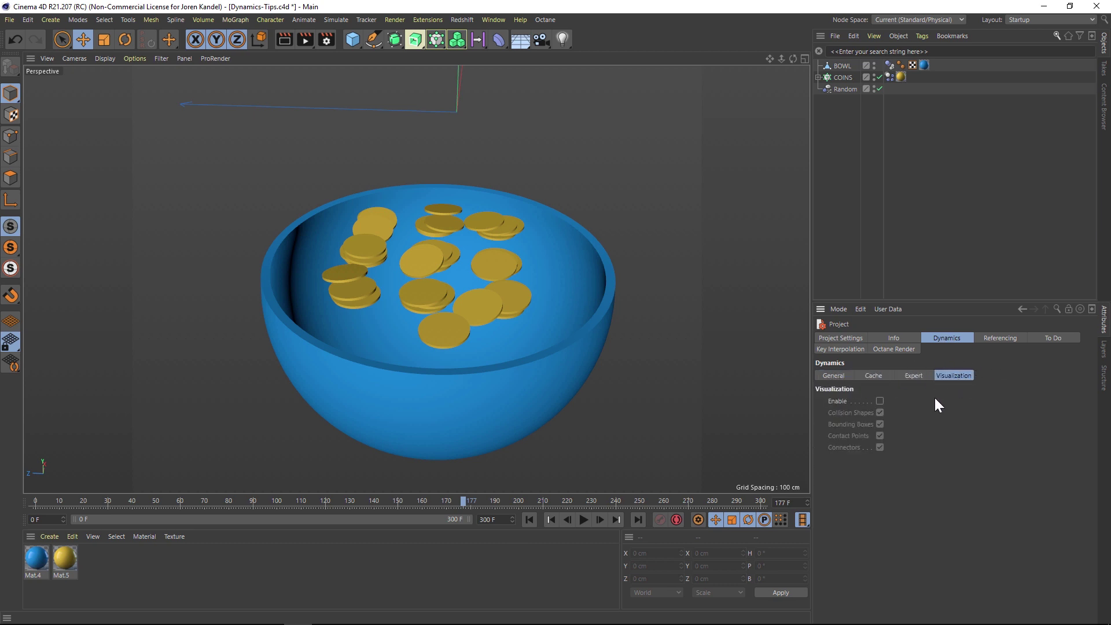
Enable dynamics visualization, preview the simulation, then switch Collision Shapes off.
click(881, 401)
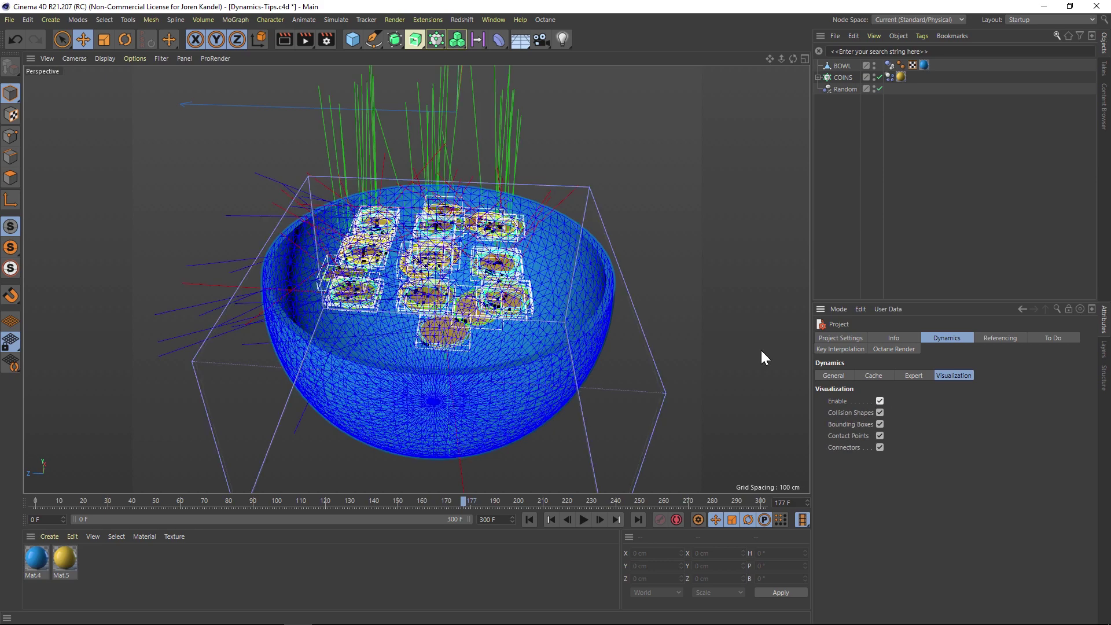
click(529, 519)
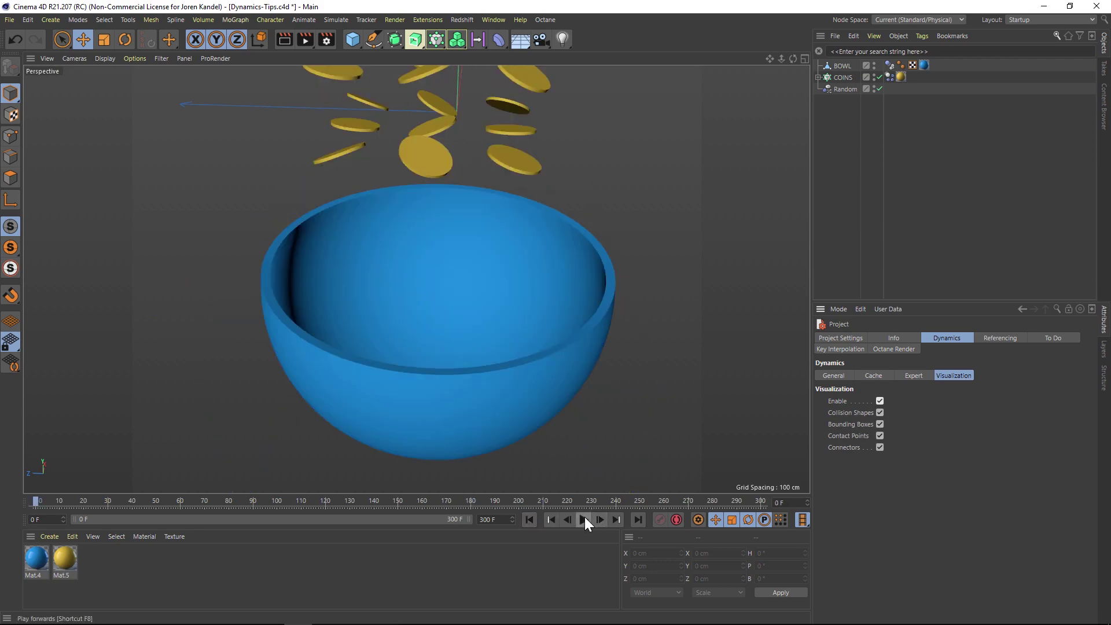
click(583, 519)
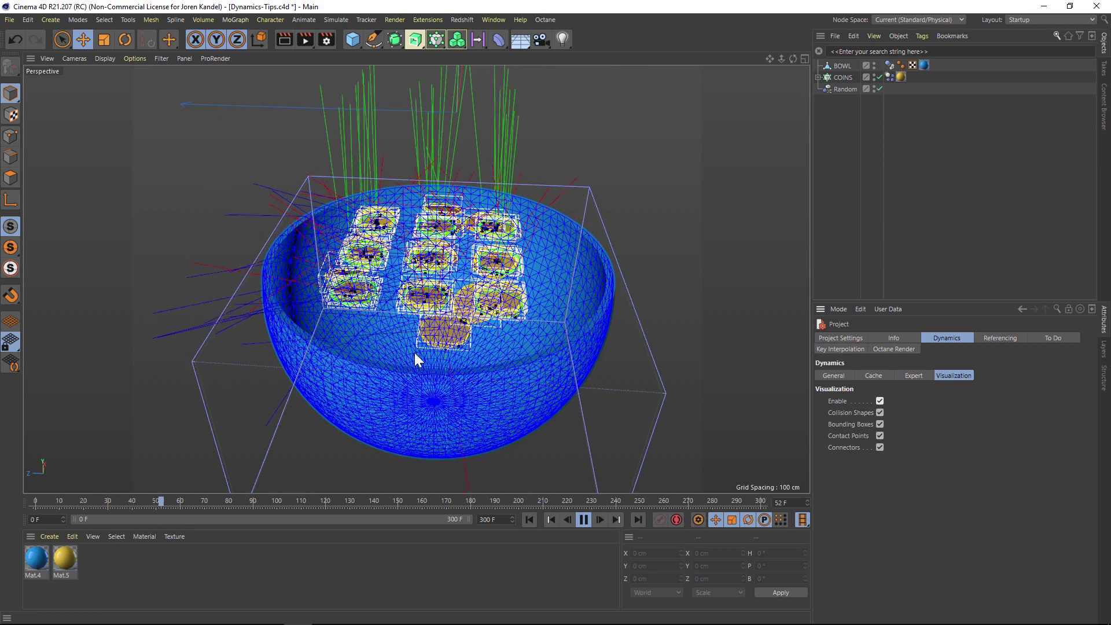
scroll(428, 342, up, 4)
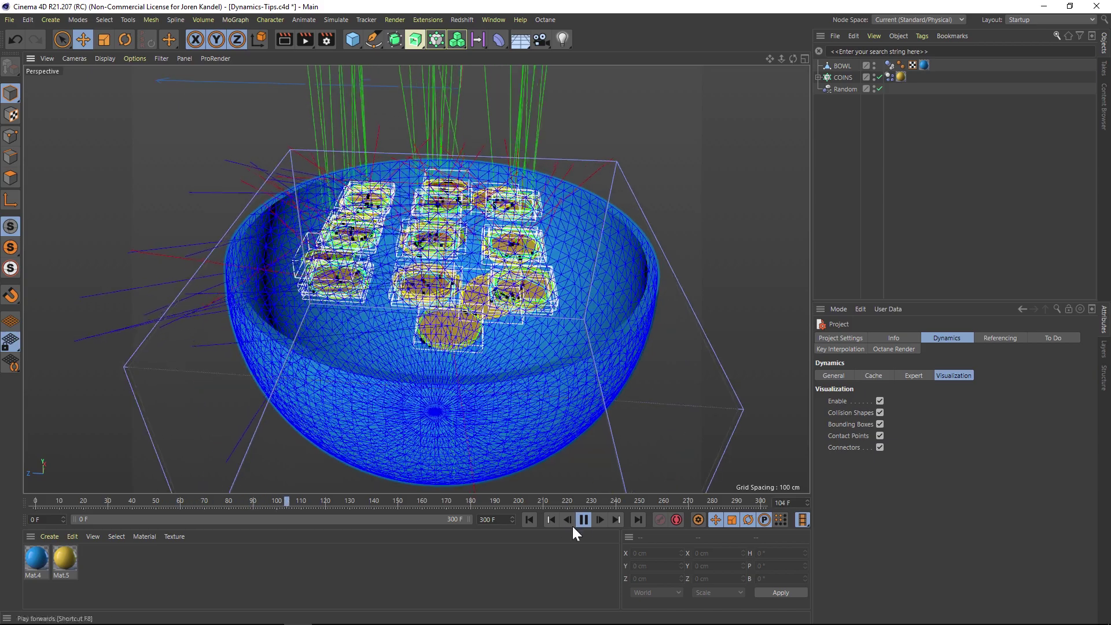
click(529, 519)
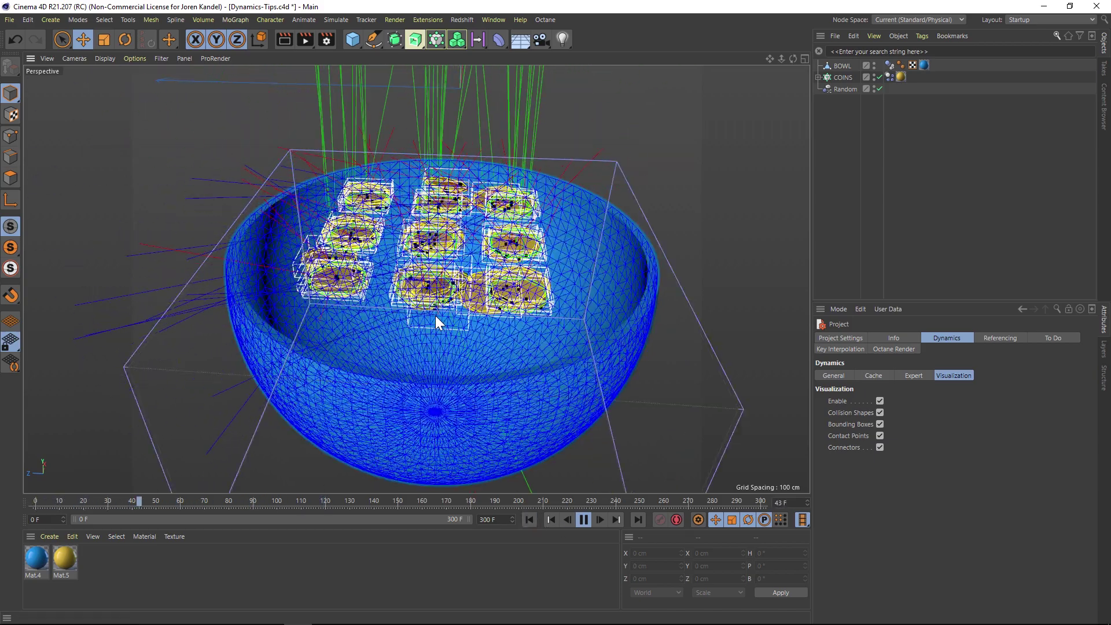
click(584, 519)
click(529, 519)
click(880, 413)
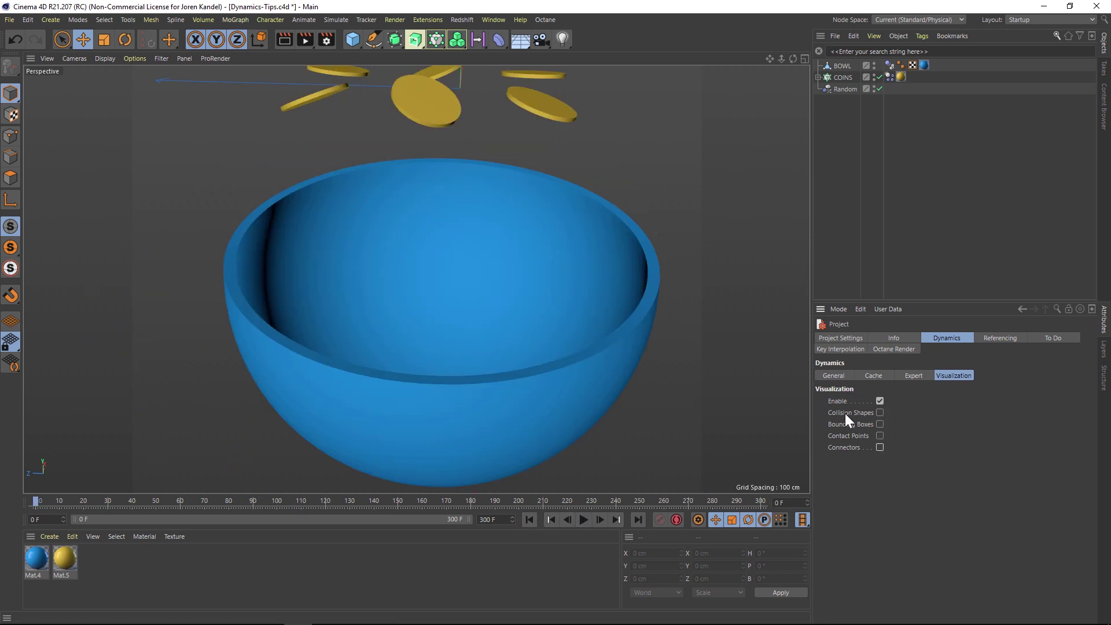
Play the simulation with collision shapes shown, then stop and rewind.
click(582, 520)
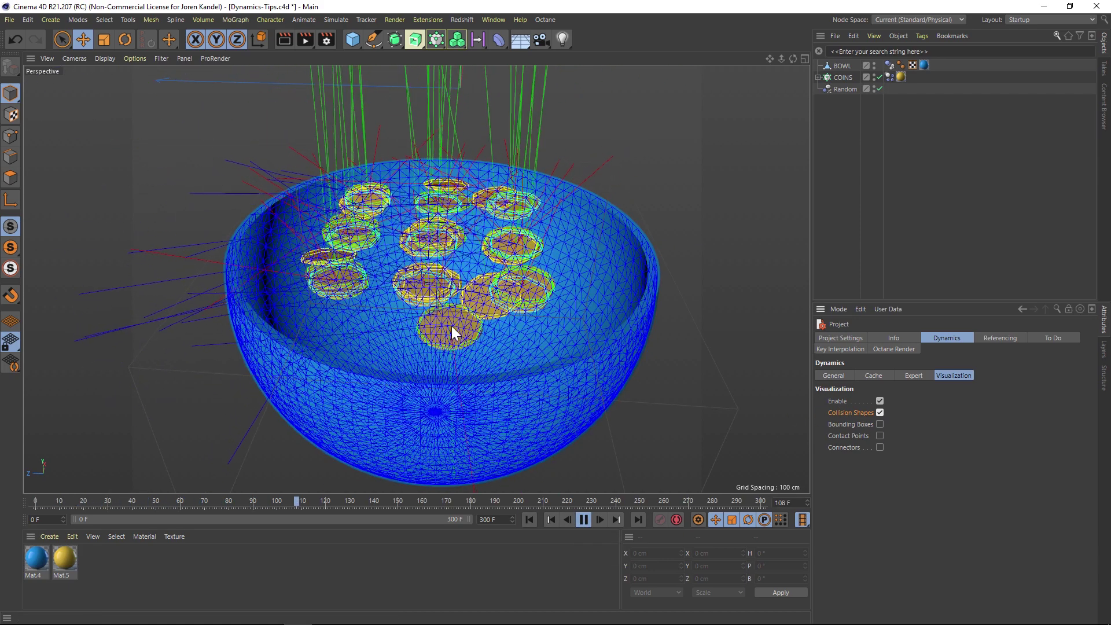
click(583, 520)
click(530, 519)
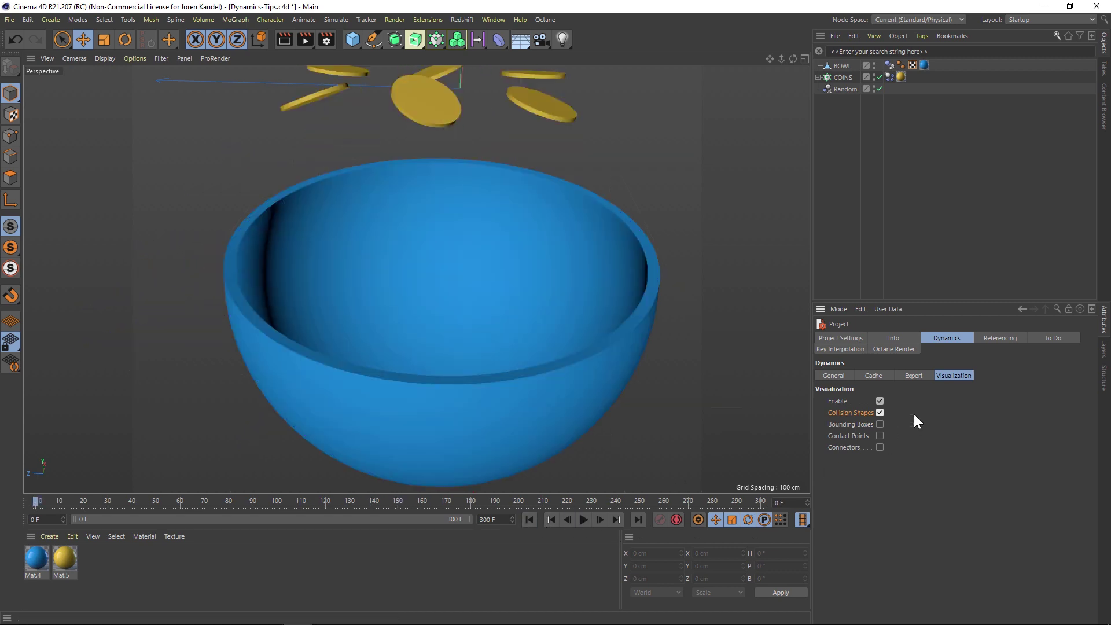
Turn on Bounding Boxes, play while orbiting the bowl, then rewind to frame 0.
click(879, 425)
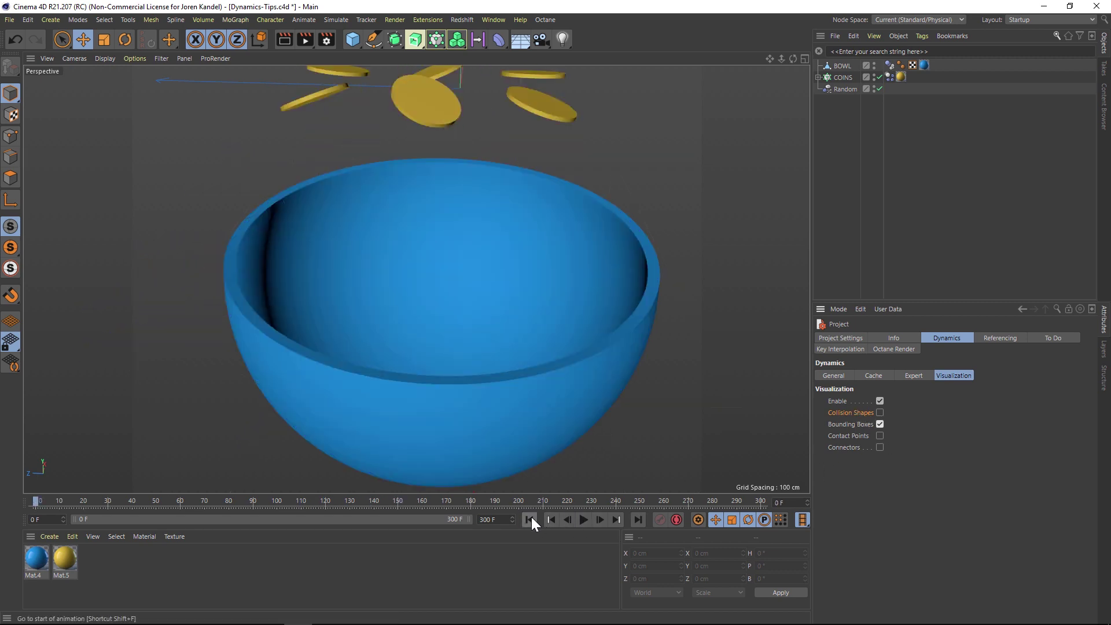
click(584, 519)
alt+drag(430, 320, 336, 180)
alt+drag(454, 283, 356, 290)
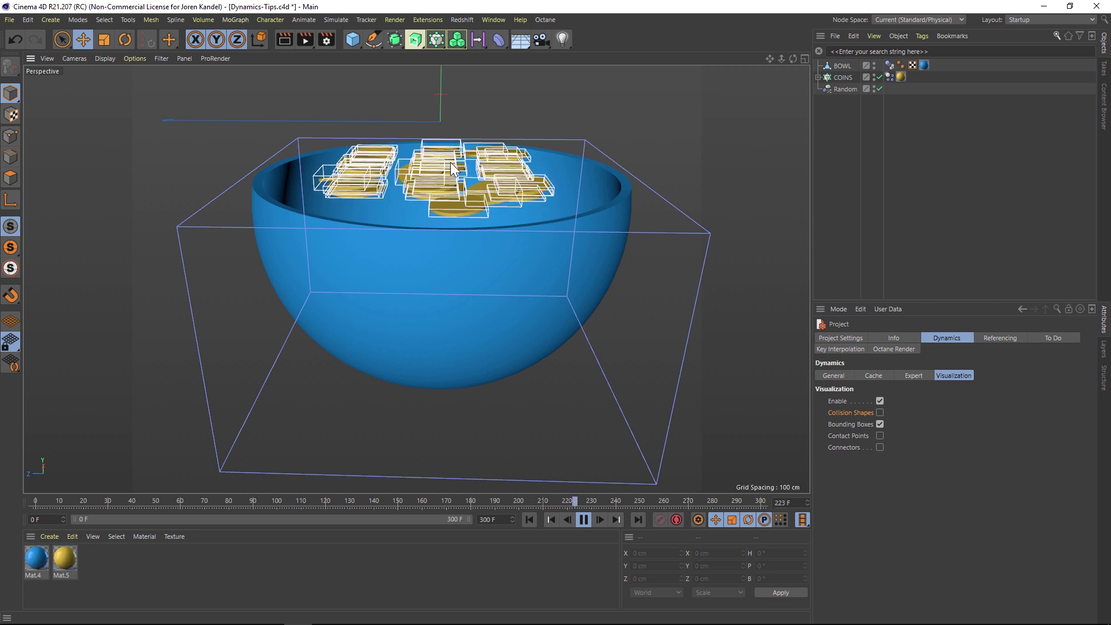
click(584, 520)
key(shift+f)
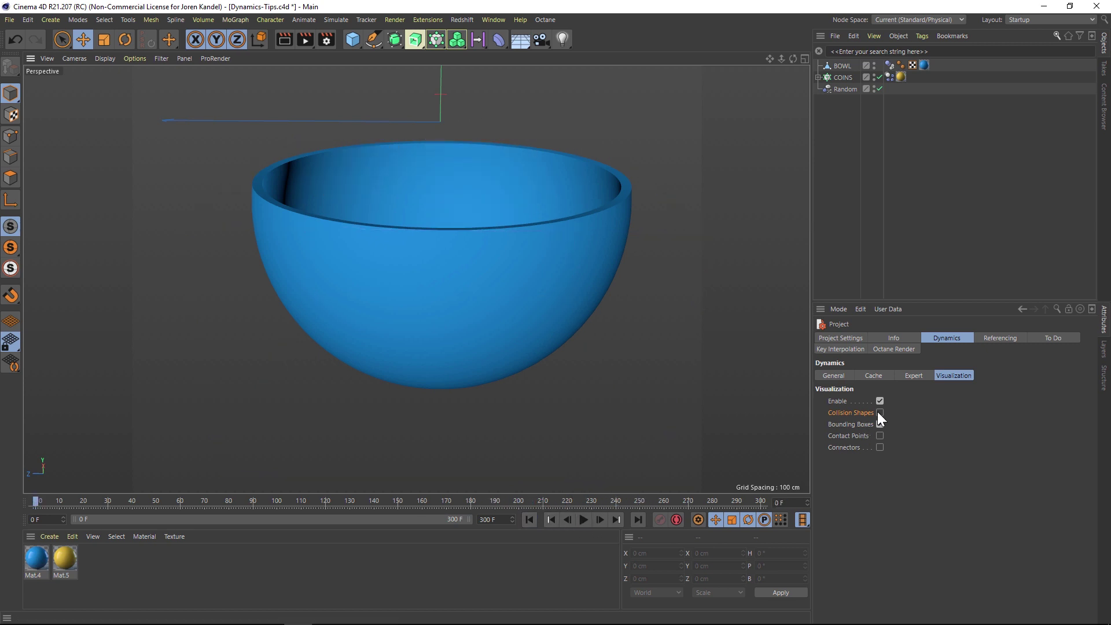
Re-enable Collision Shapes, play, inspect the bowl's green collision mesh, then select COINS.
click(880, 413)
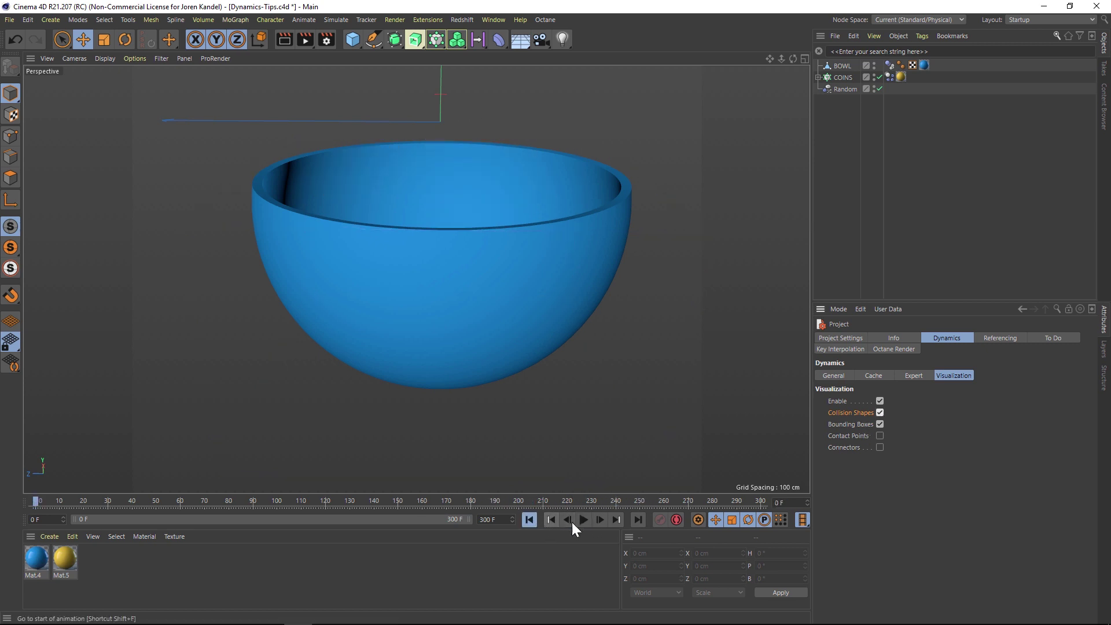
click(583, 520)
scroll(602, 210, up, 8)
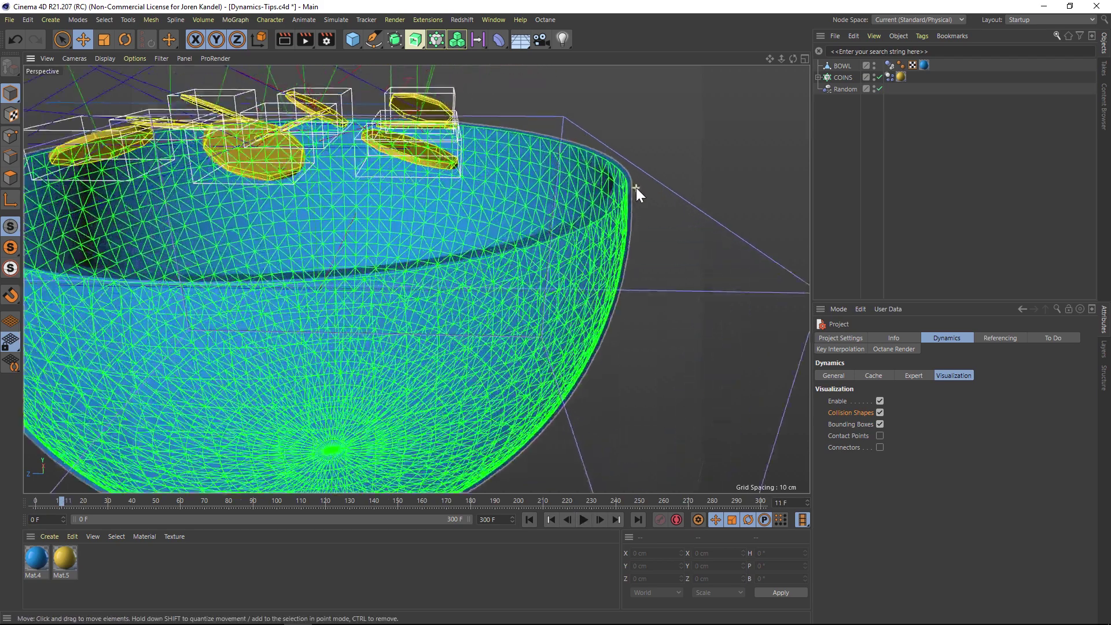
scroll(603, 191, down, 2)
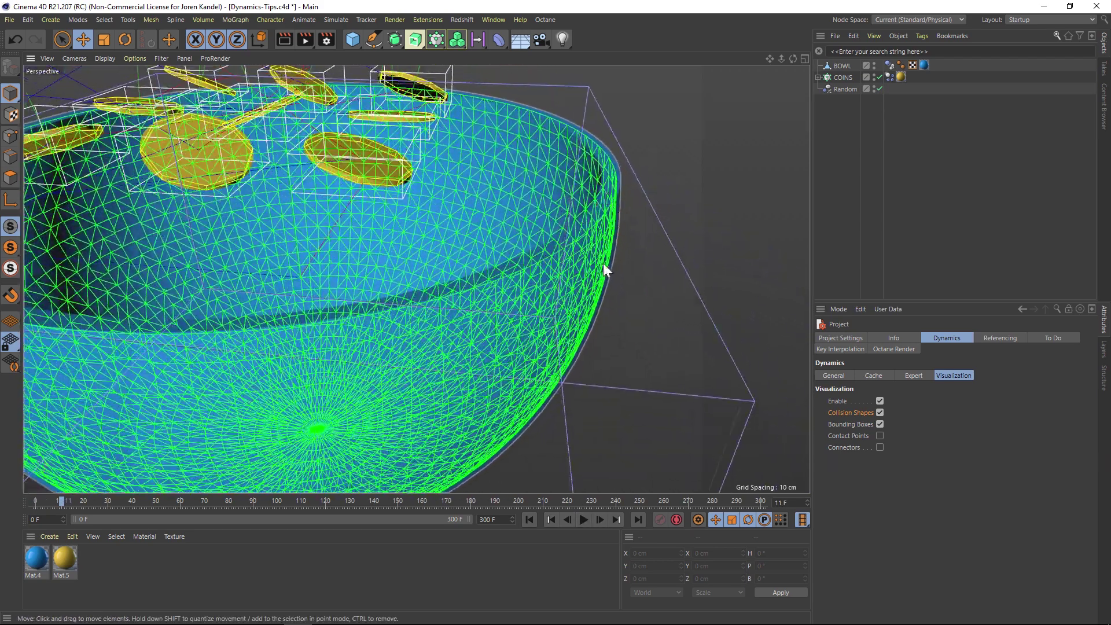
mouse_move(590, 214)
alt+mouse_down()
mouse_move(569, 187)
mouse_move(584, 178)
mouse_move(527, 203)
mouse_move(572, 191)
mouse_move(575, 206)
alt+mouse_up()
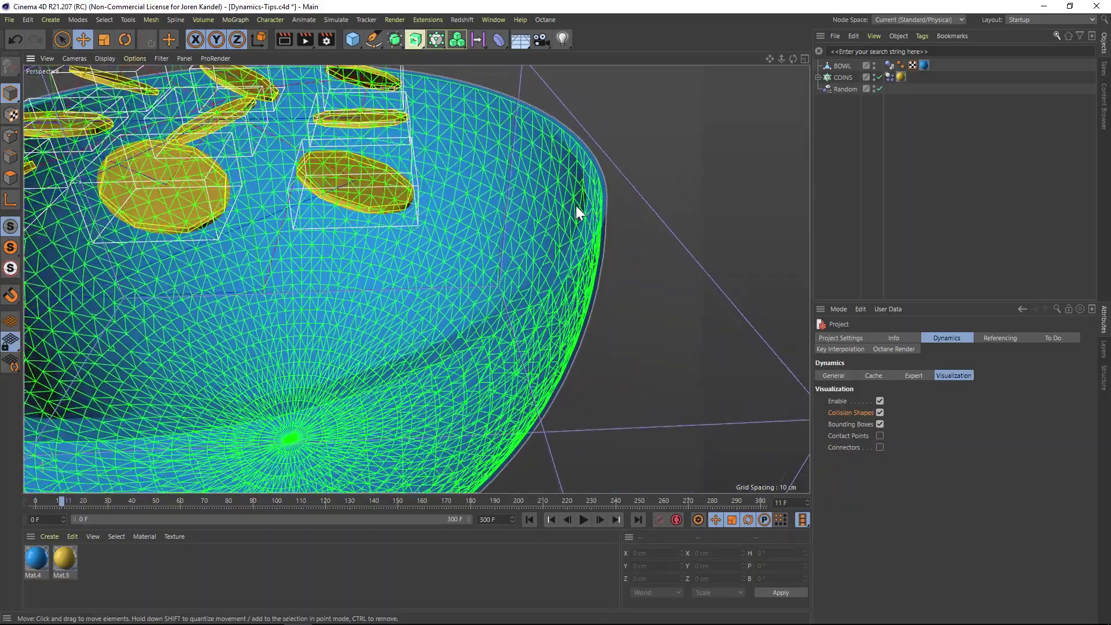
drag(770, 58, 811, 61)
click(843, 77)
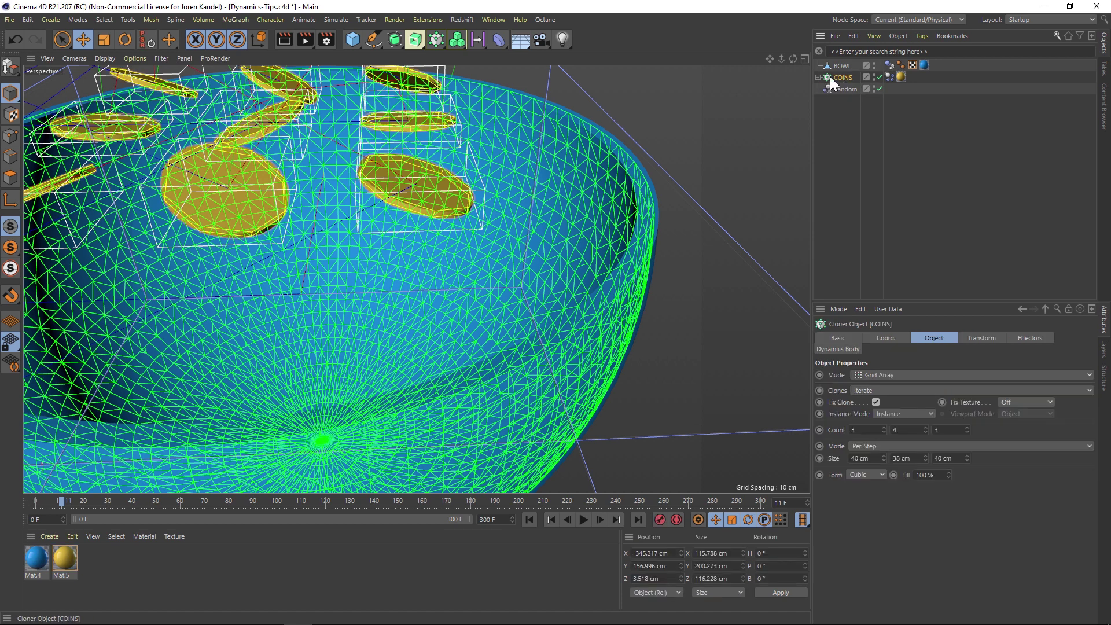
Set the BOWL Dynamics Body's collision shape to Ellipsoid.
click(889, 77)
click(889, 65)
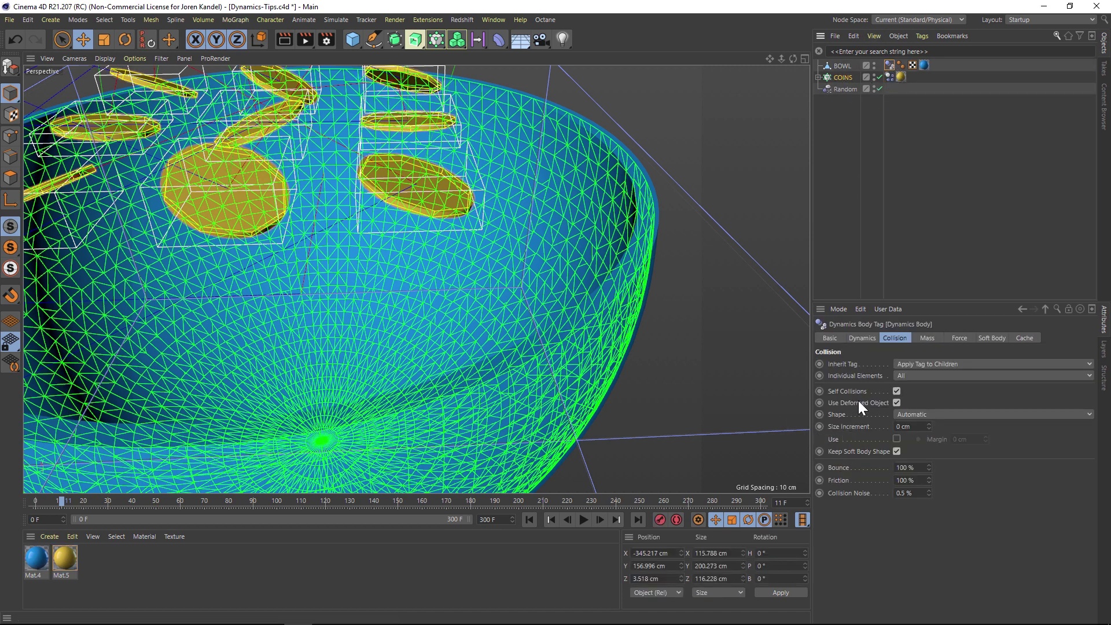
click(926, 415)
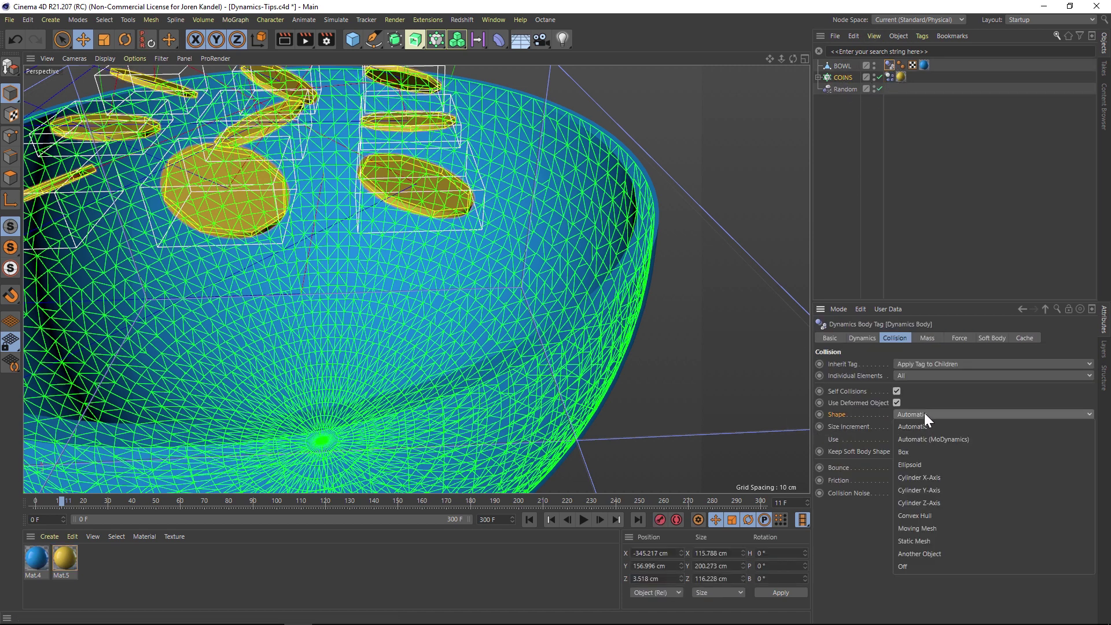
click(924, 464)
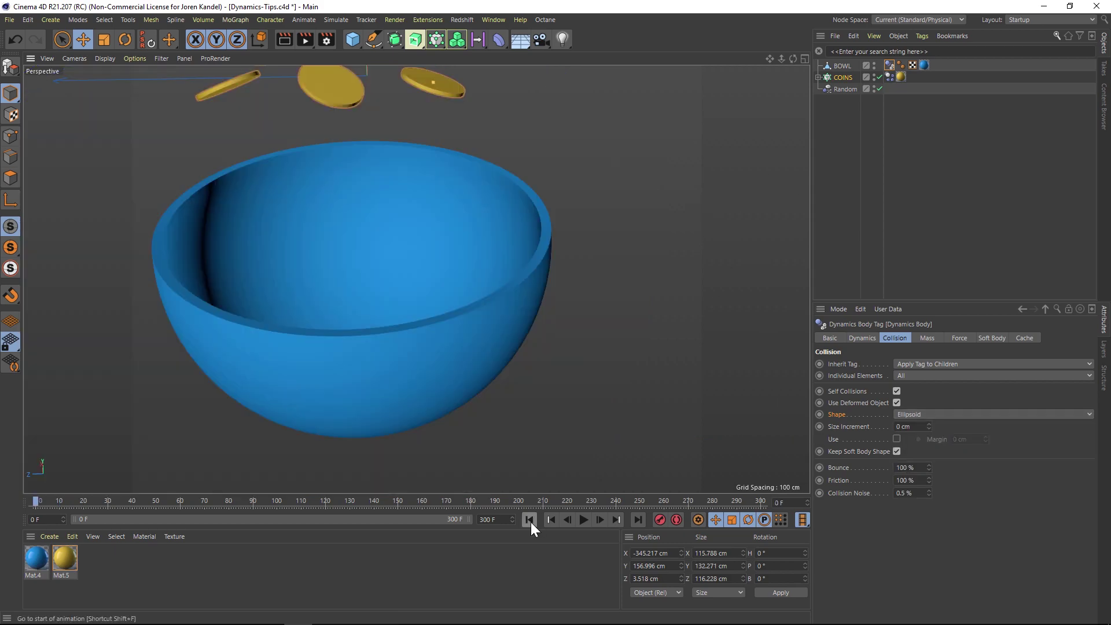
Replay to see coins rest above the rim, then show the COINS tag's Dynamics settings.
click(584, 520)
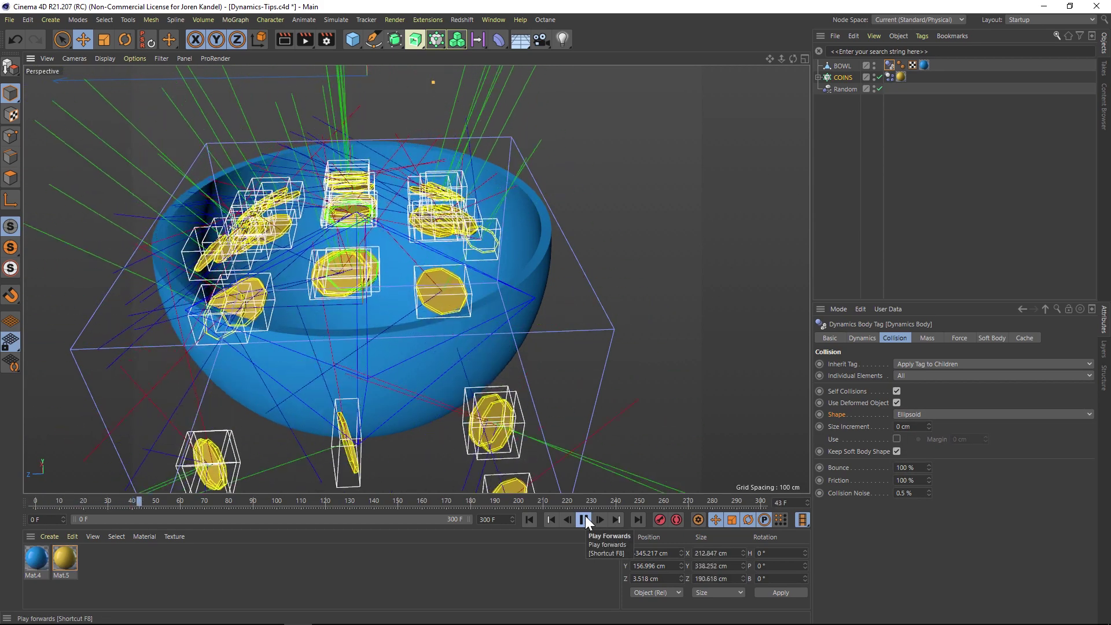
click(584, 519)
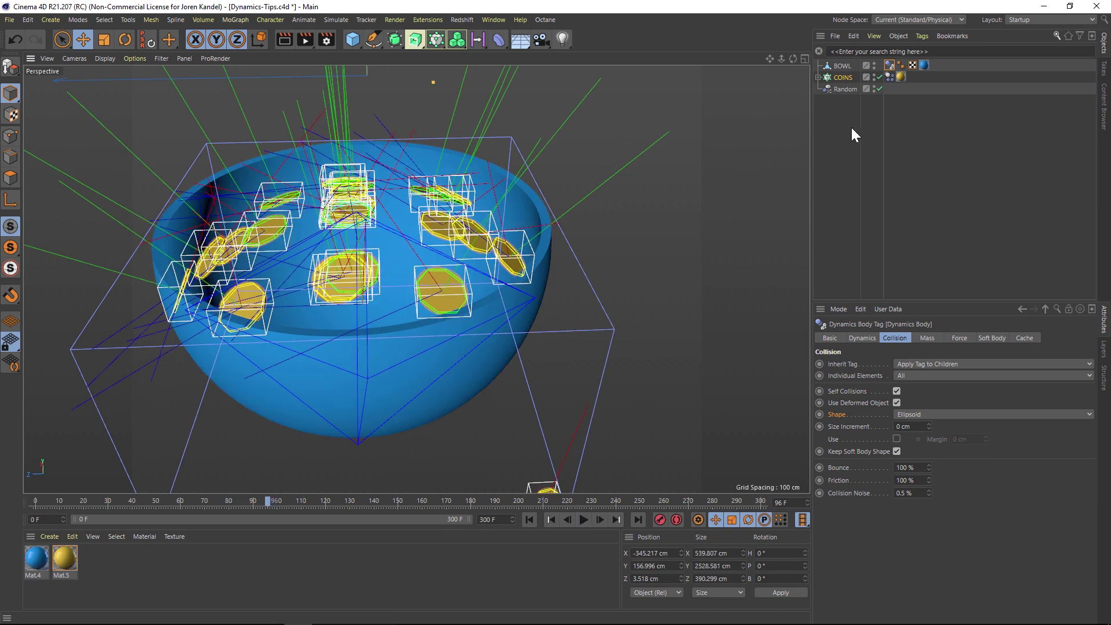
click(890, 78)
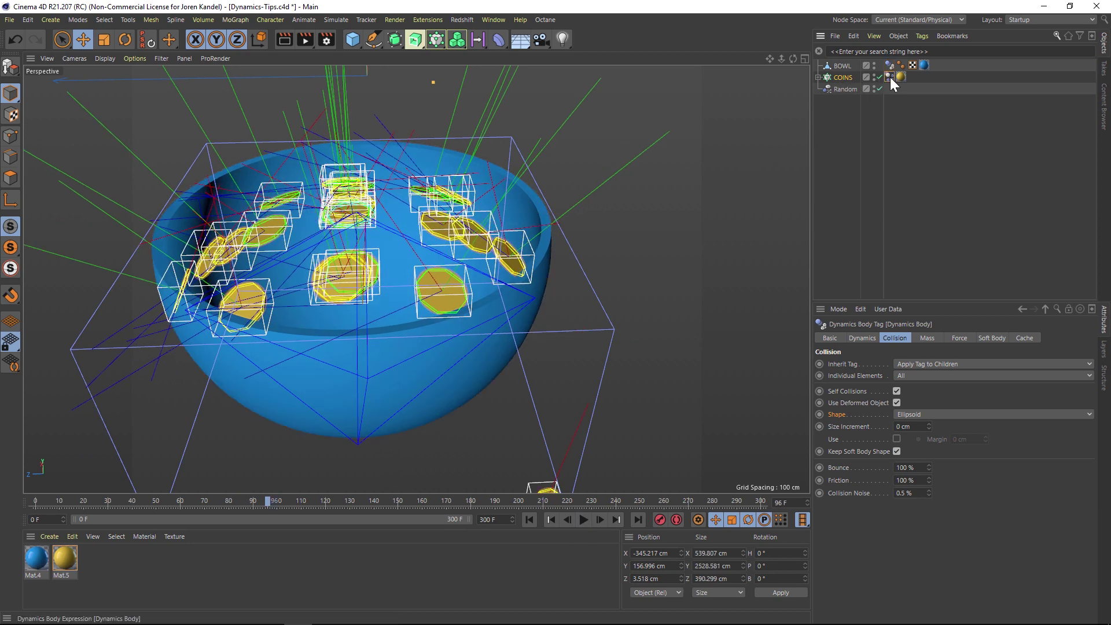
click(864, 339)
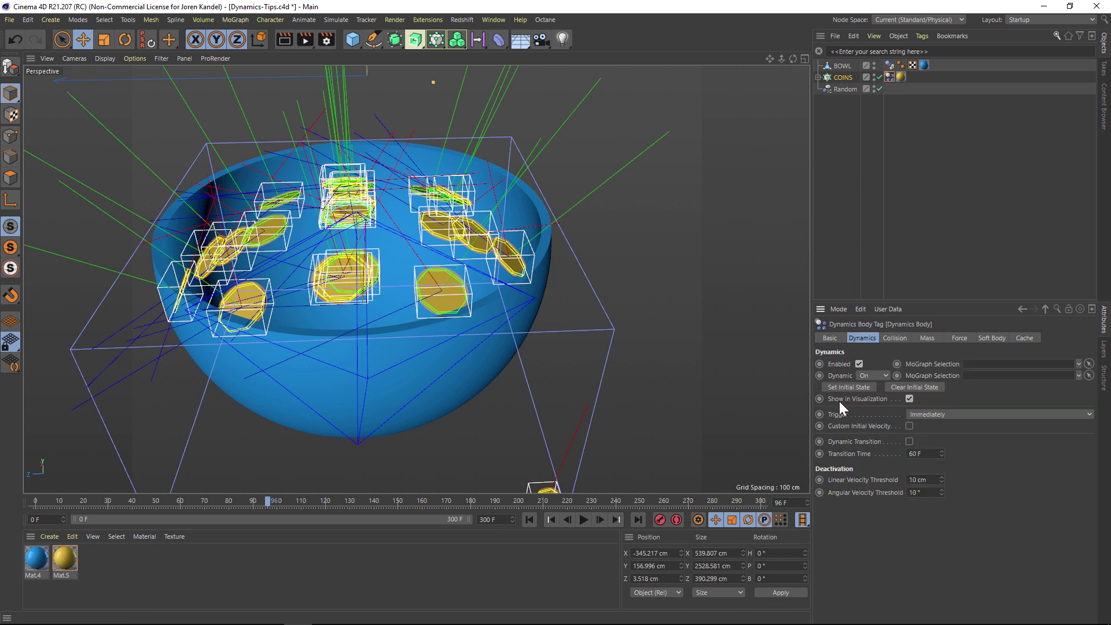
Hide the coins from dynamics visualization and replay the simulation.
click(910, 398)
click(551, 519)
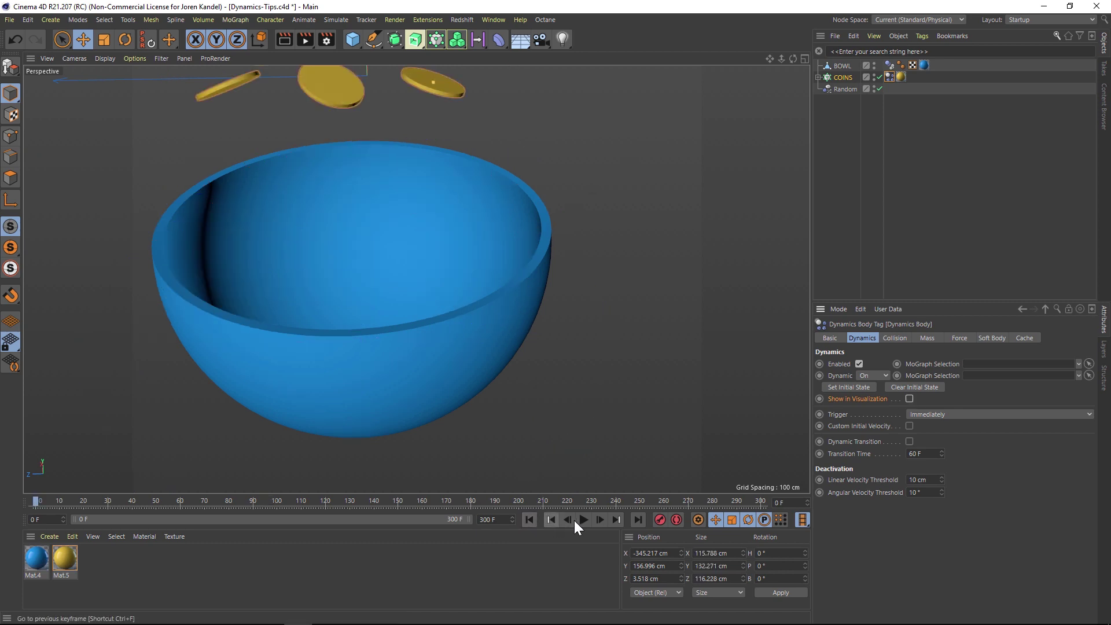
click(584, 520)
click(428, 451)
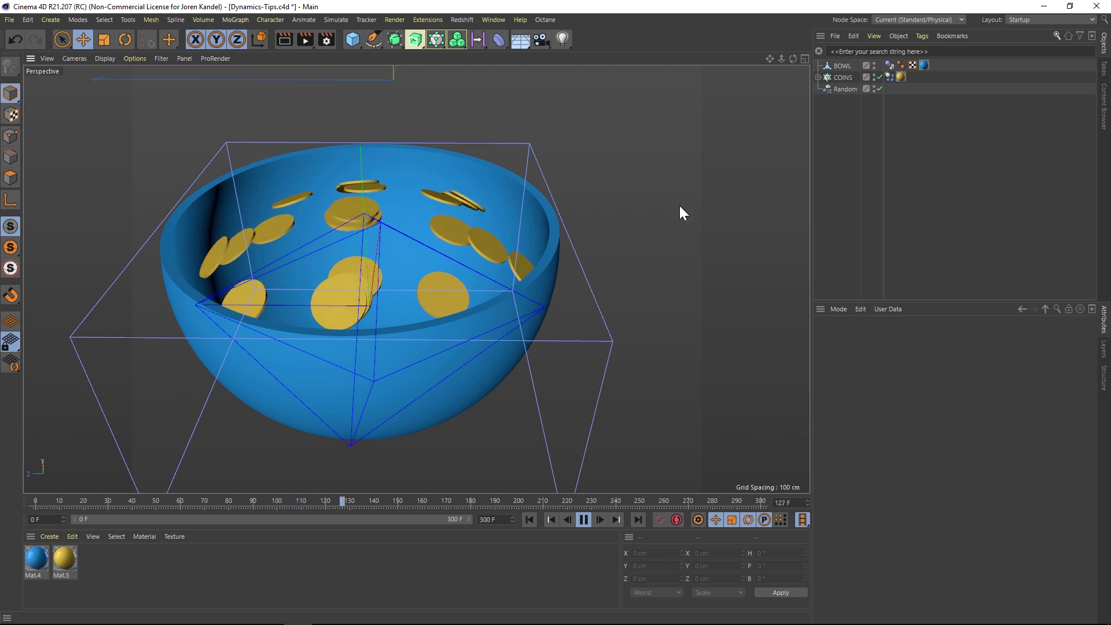
Set the BOWL collision shape to Static Mesh, zoom out, and replay the simulation.
click(890, 65)
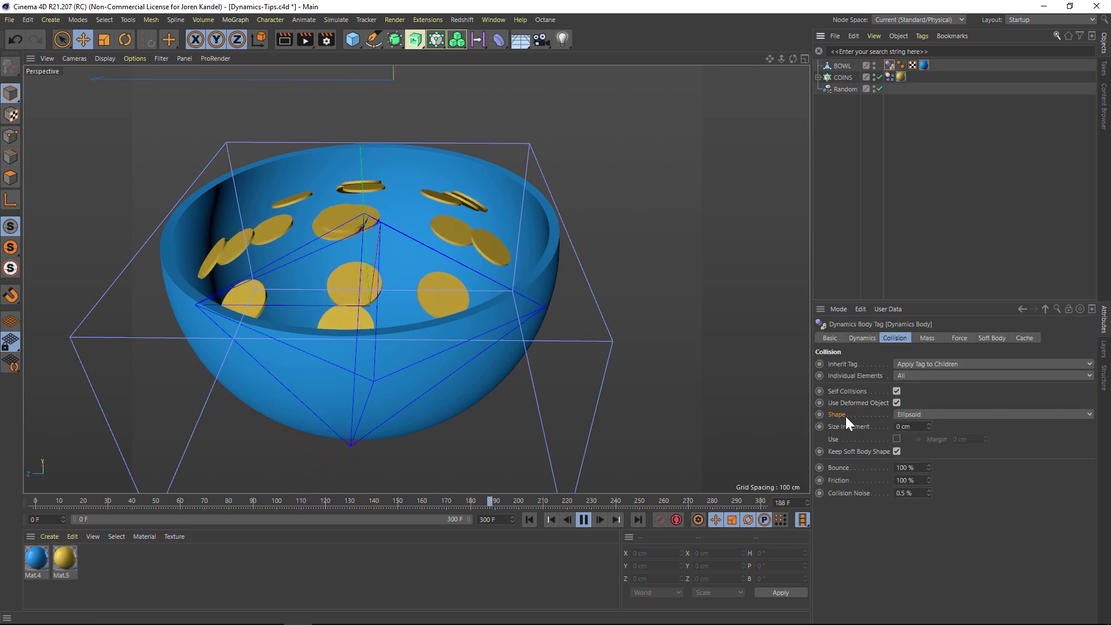
click(920, 414)
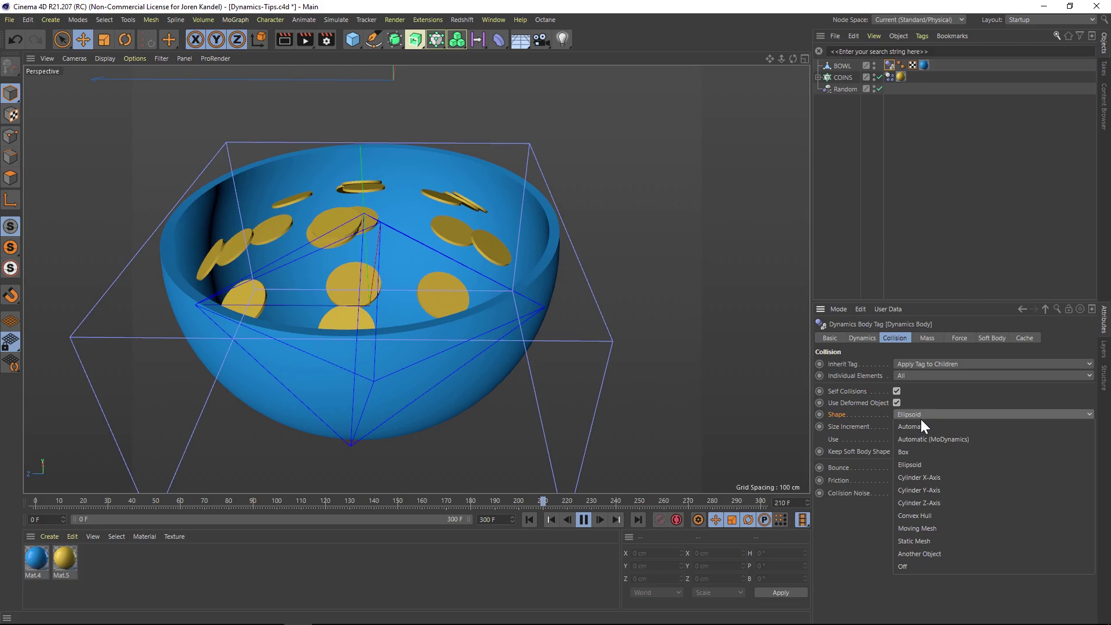
click(927, 540)
scroll(545, 228, up, 6)
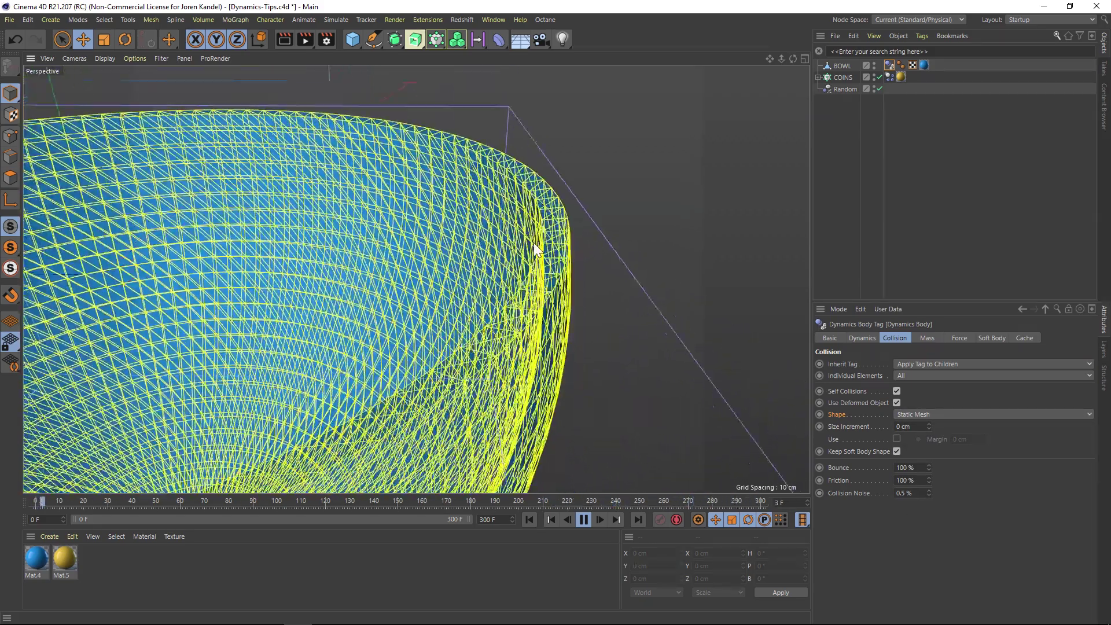
drag(782, 59, 775, 59)
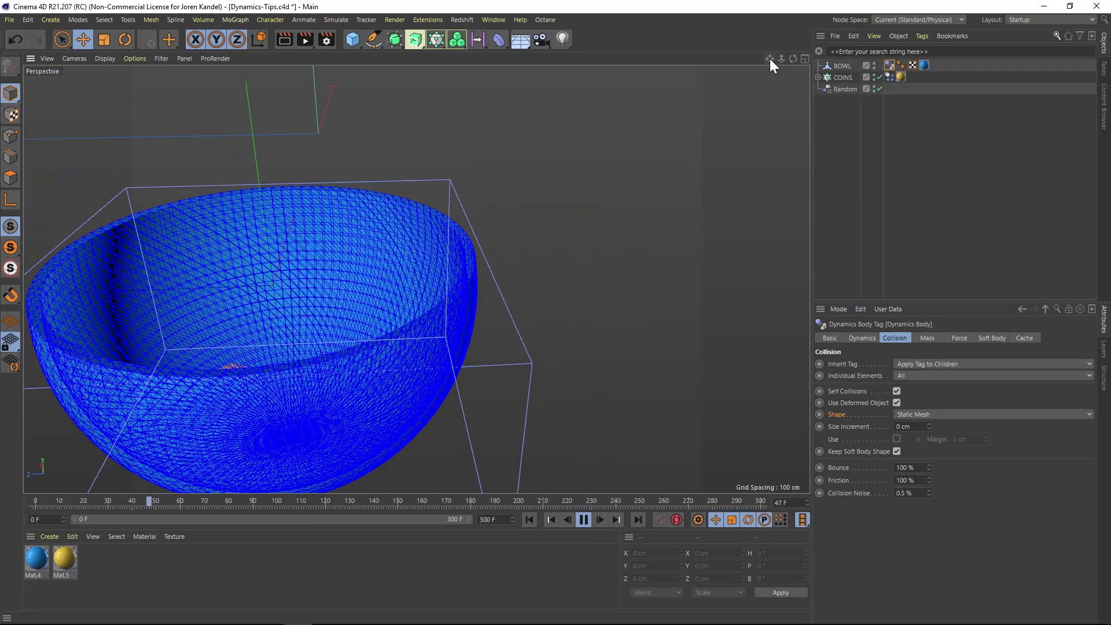
click(583, 519)
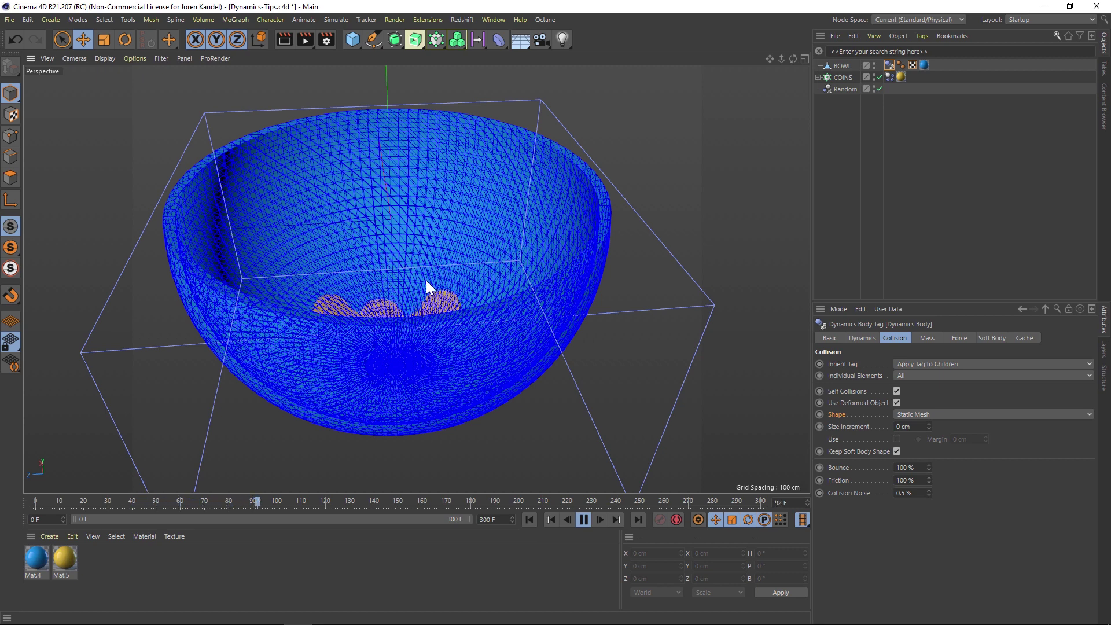
click(583, 520)
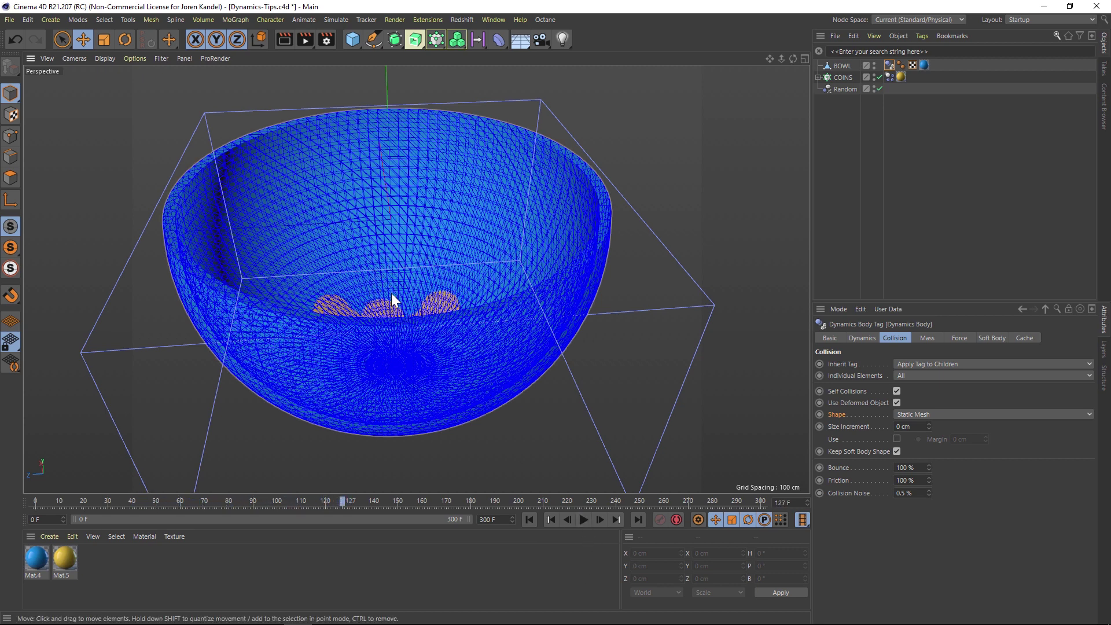
Show the COINS dynamics in visualization again and watch from above, pausing at frame 183.
click(529, 519)
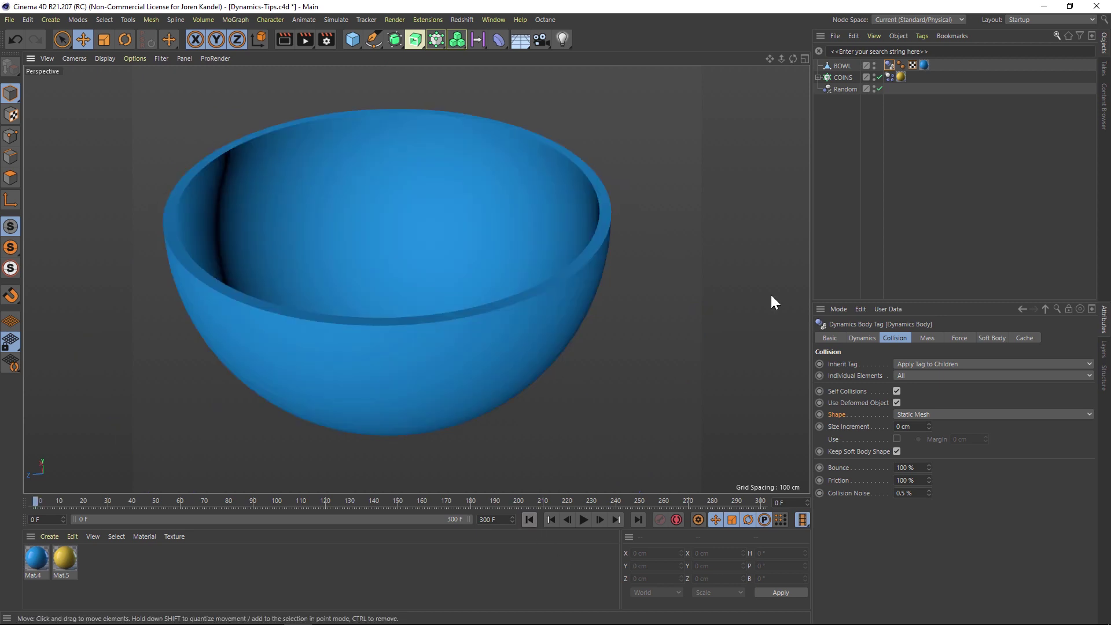
click(889, 77)
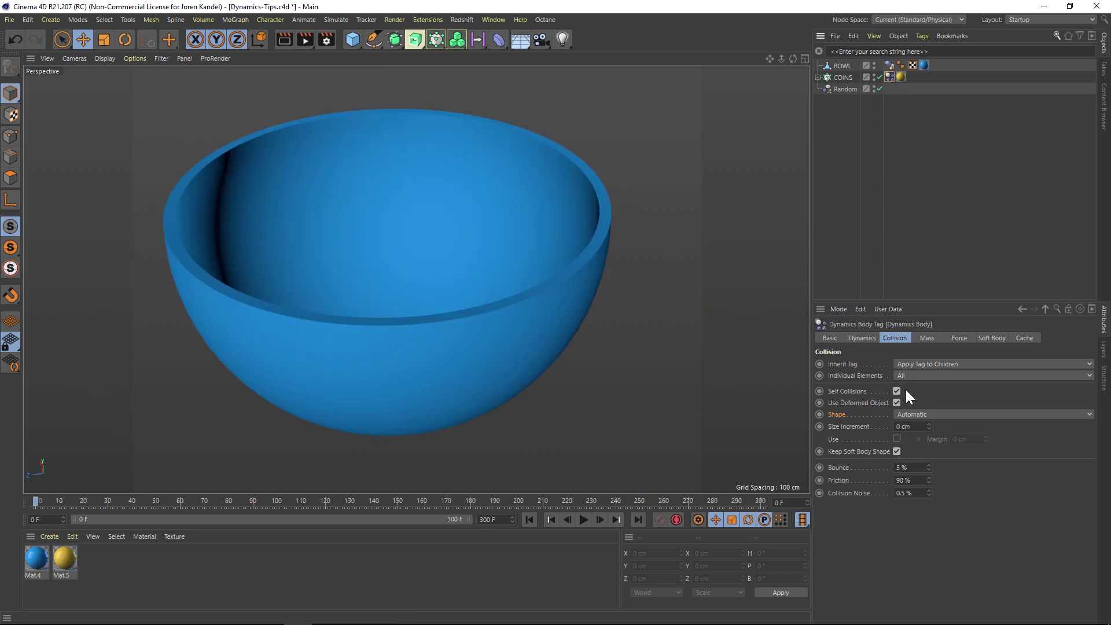
click(863, 338)
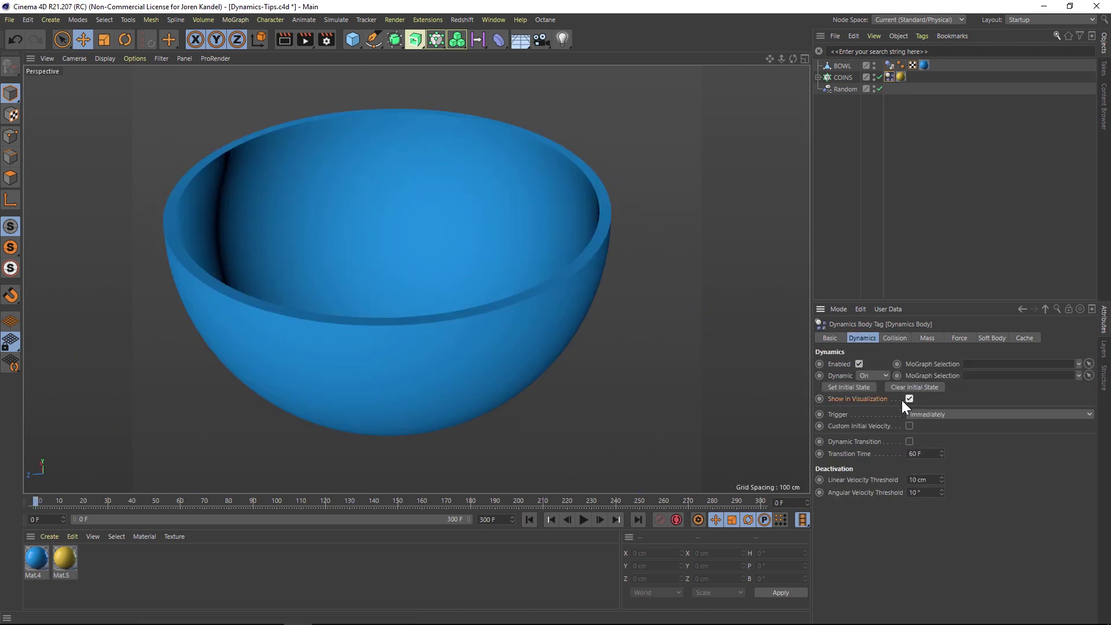
click(584, 520)
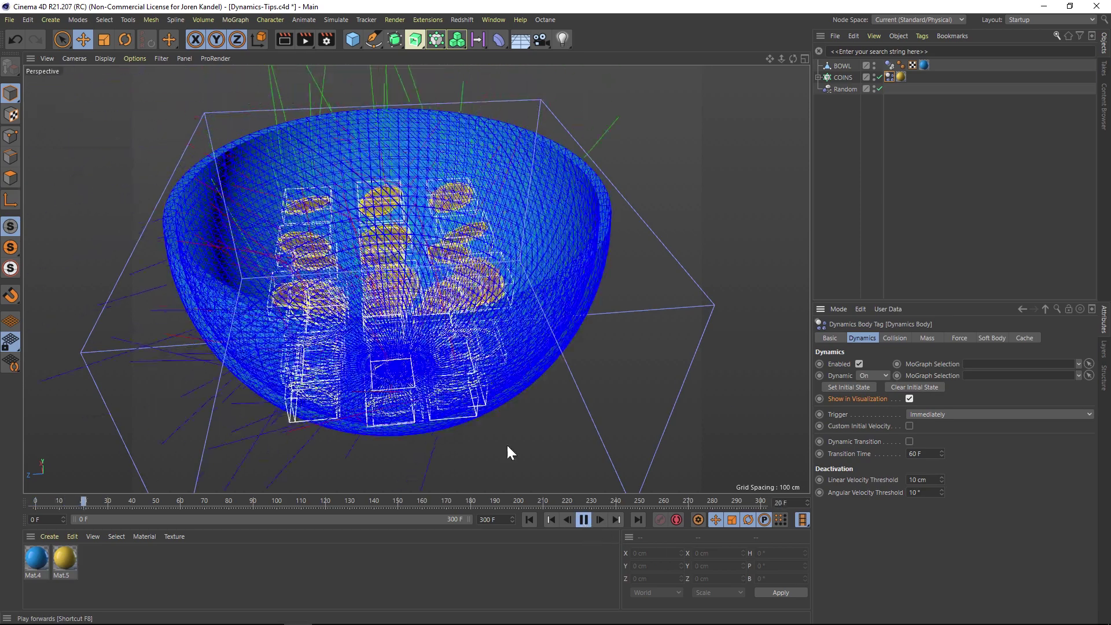
alt+drag(507, 445, 393, 232)
scroll(374, 418, up, 6)
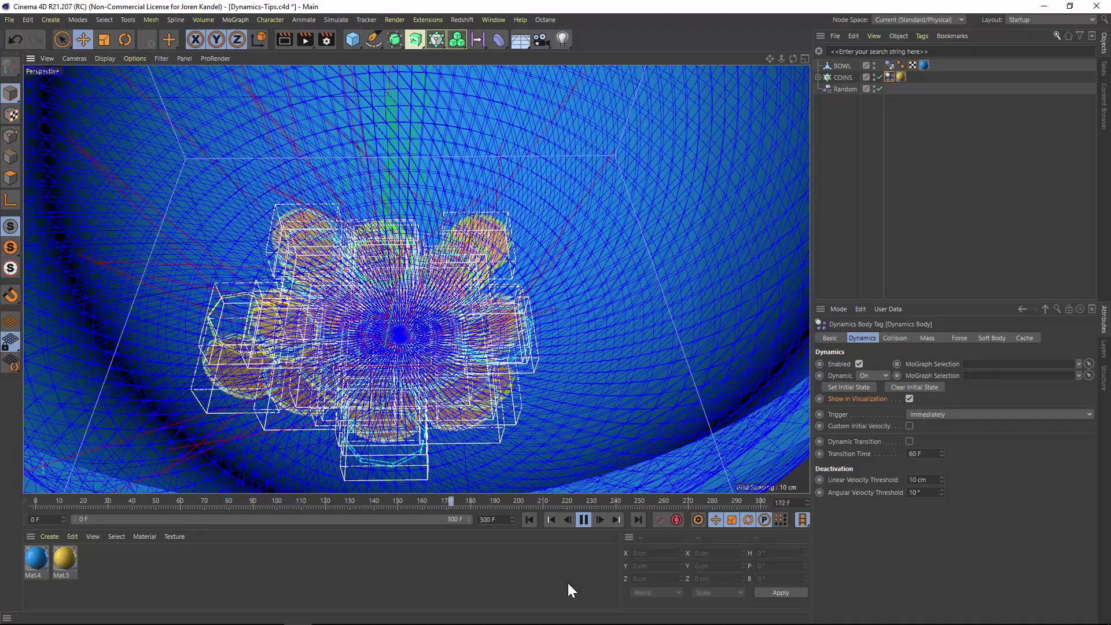
click(583, 520)
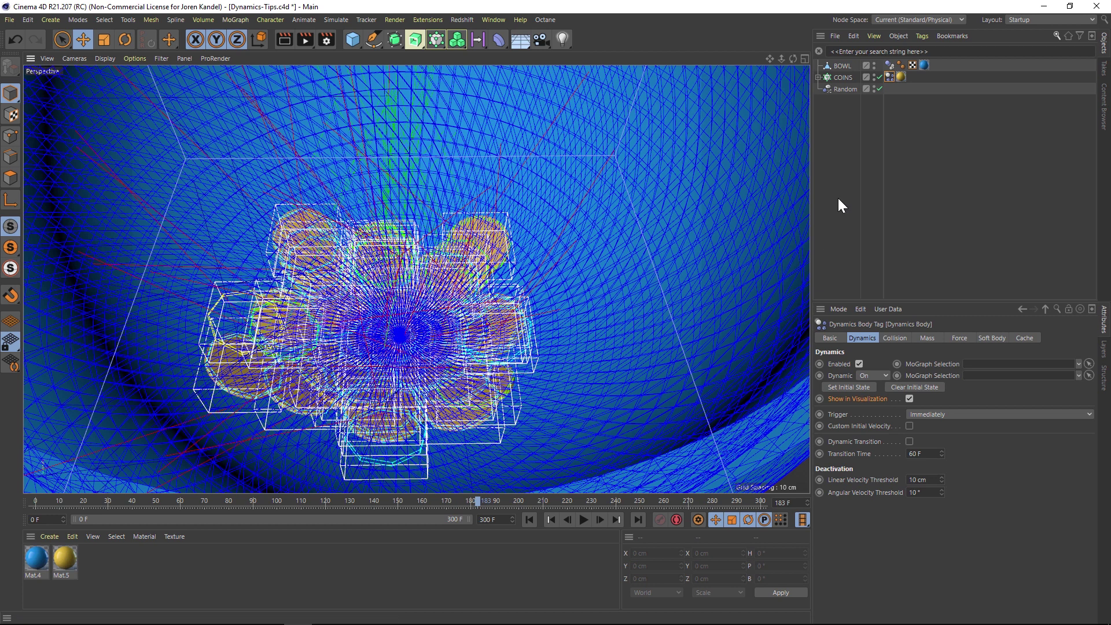
Uncheck Show in Visualization on the BOWL tag, then replay until frame 297.
click(888, 65)
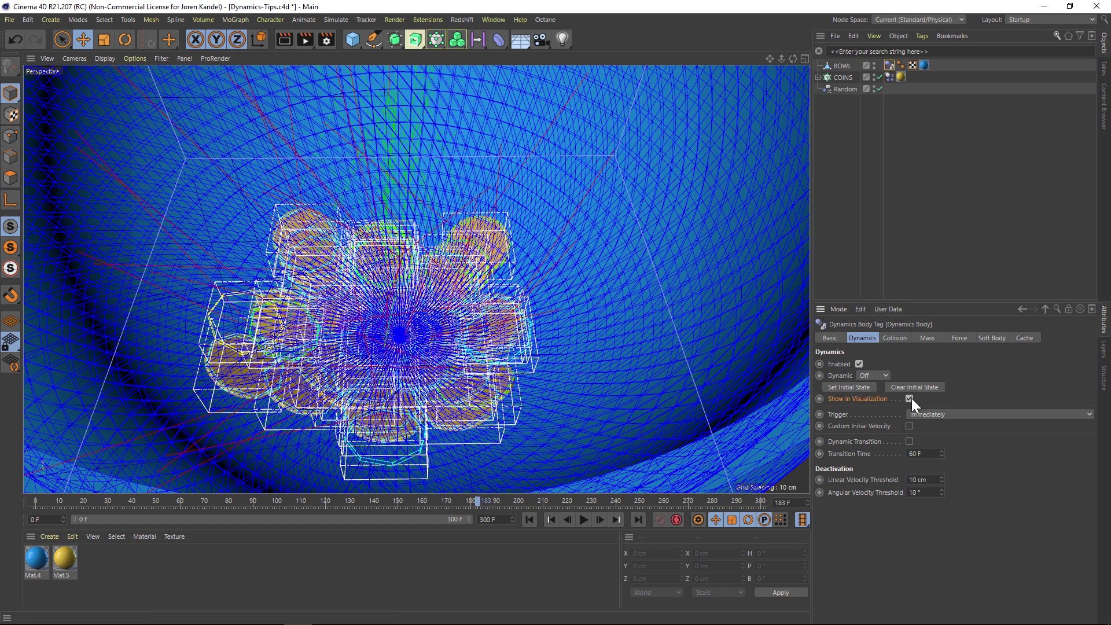
click(530, 520)
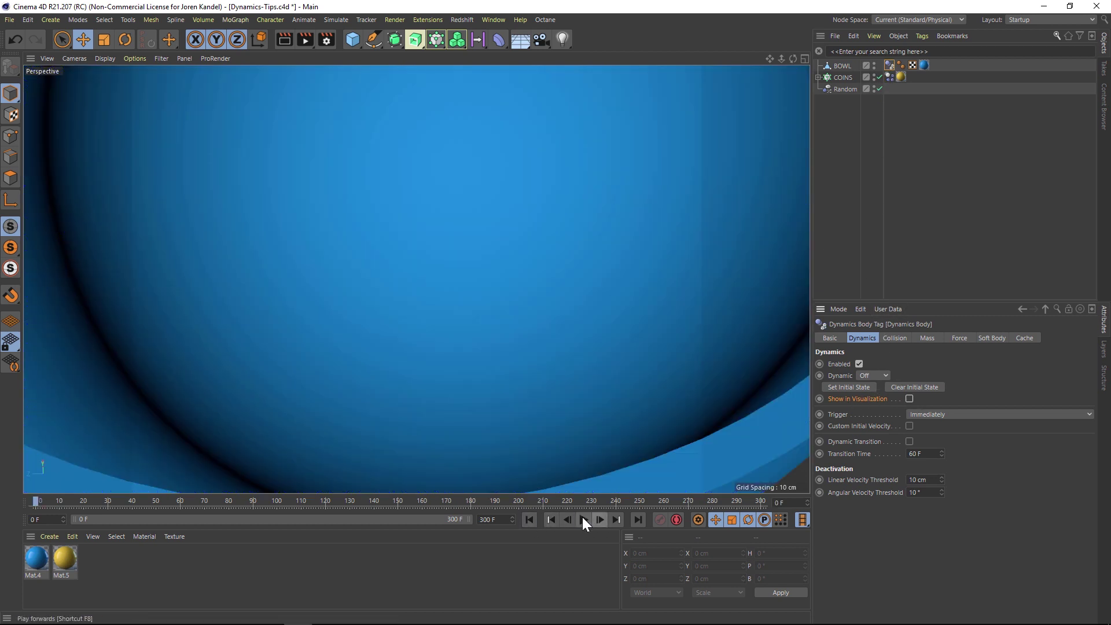
click(583, 520)
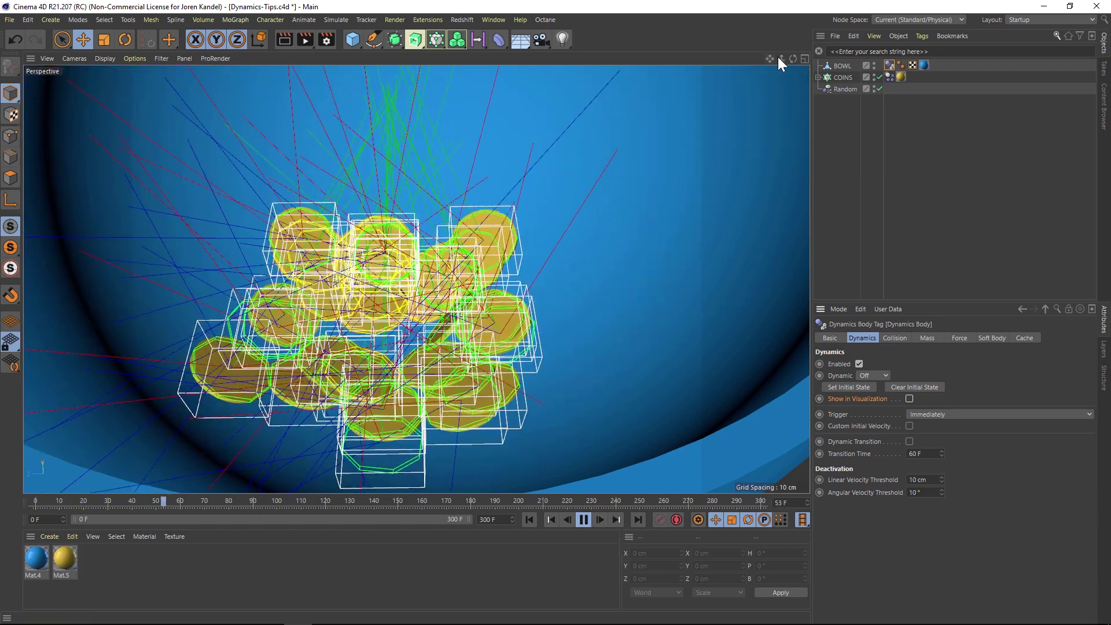
alt+drag(412, 279, 381, 311)
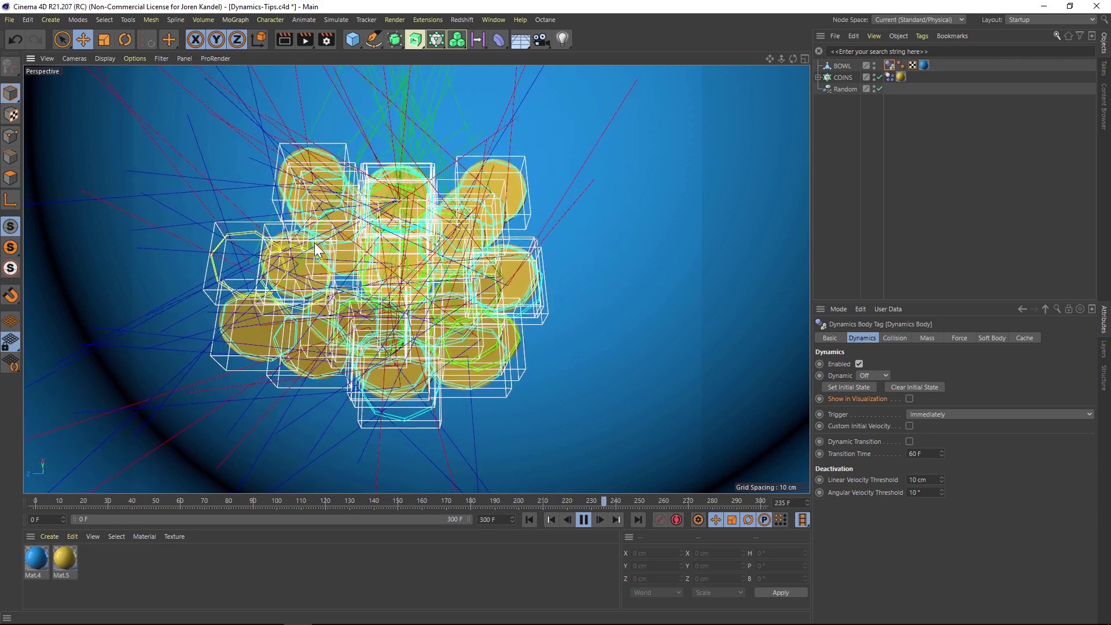
click(584, 519)
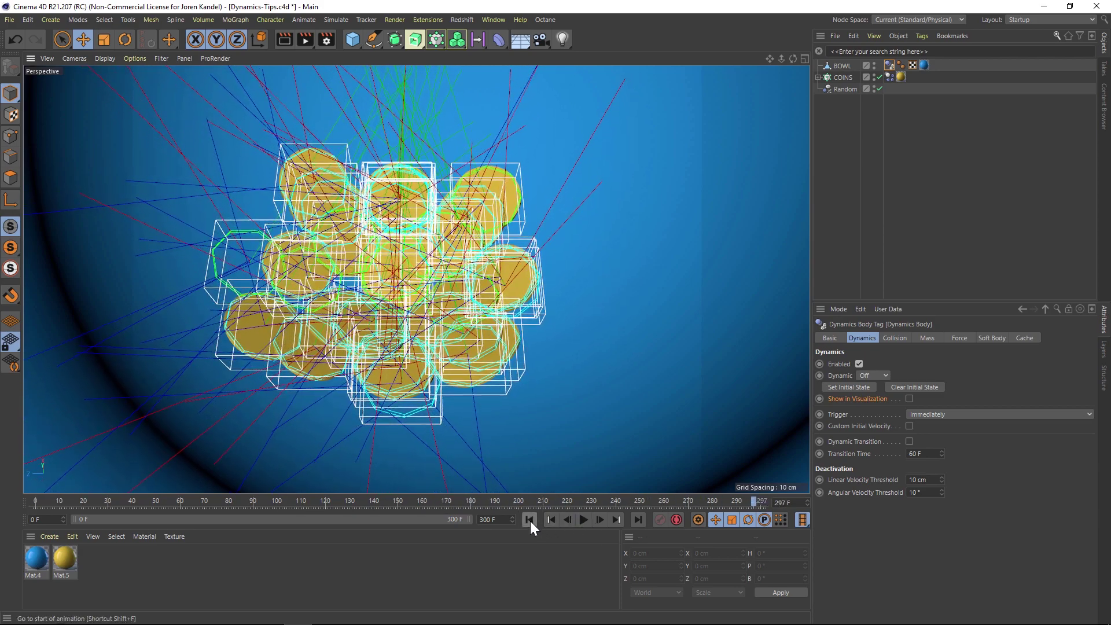
Set the COINS Linear and Angular Velocity Thresholds to 10000 cm and 10000°.
click(840, 78)
click(891, 77)
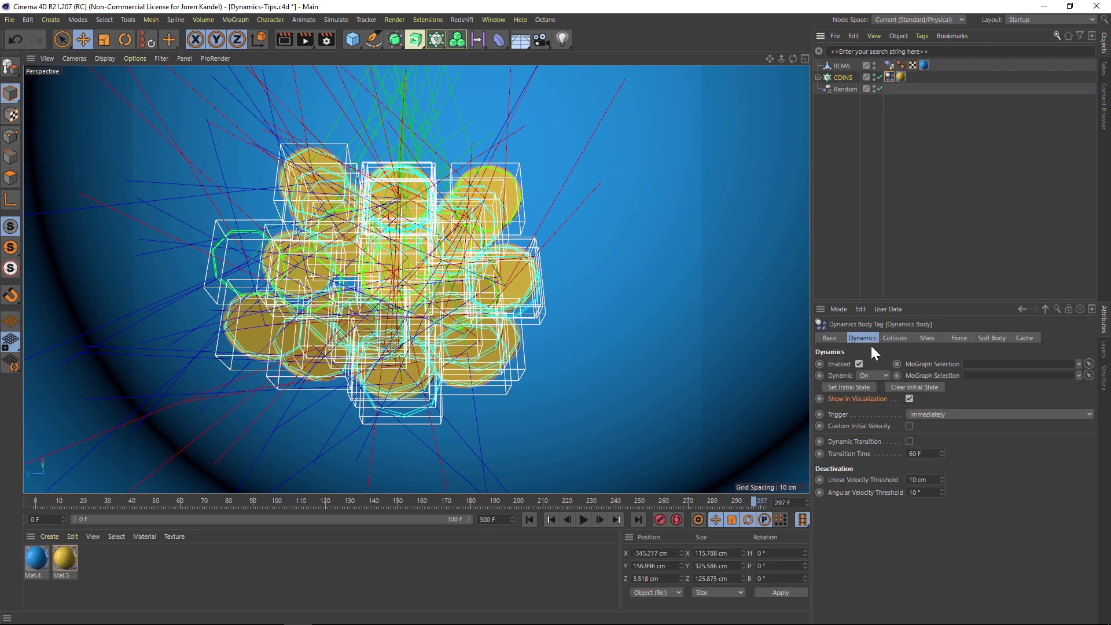
click(843, 477)
drag(936, 481, 908, 479)
text(10000)
key(Tab)
text(10000)
Replay the simulation to see the coins freeze stacked above the bowl.
click(550, 519)
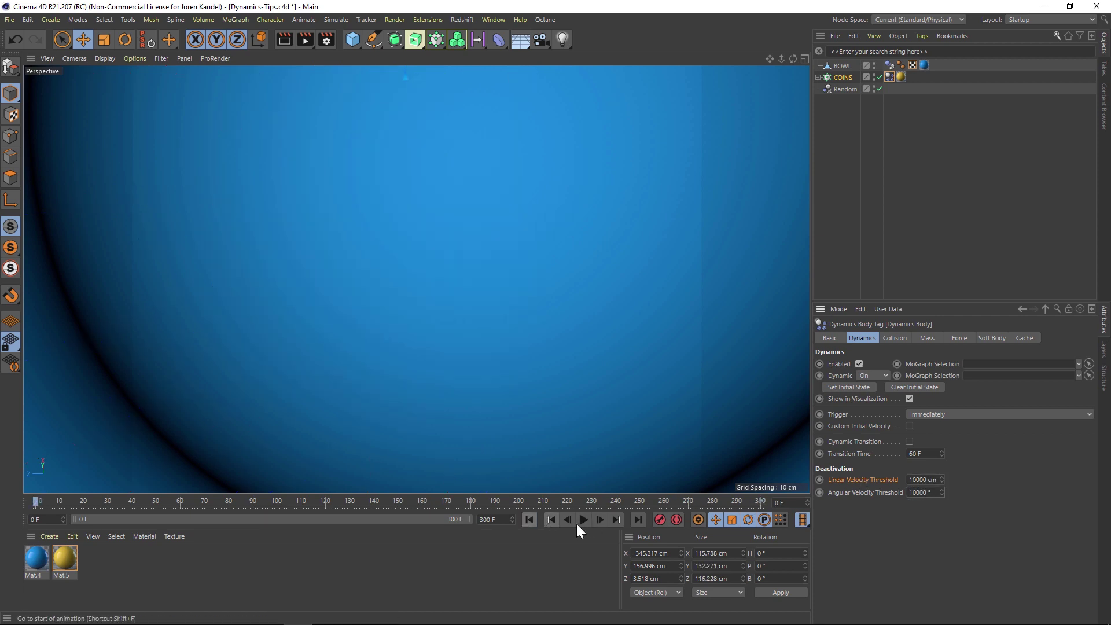
click(584, 519)
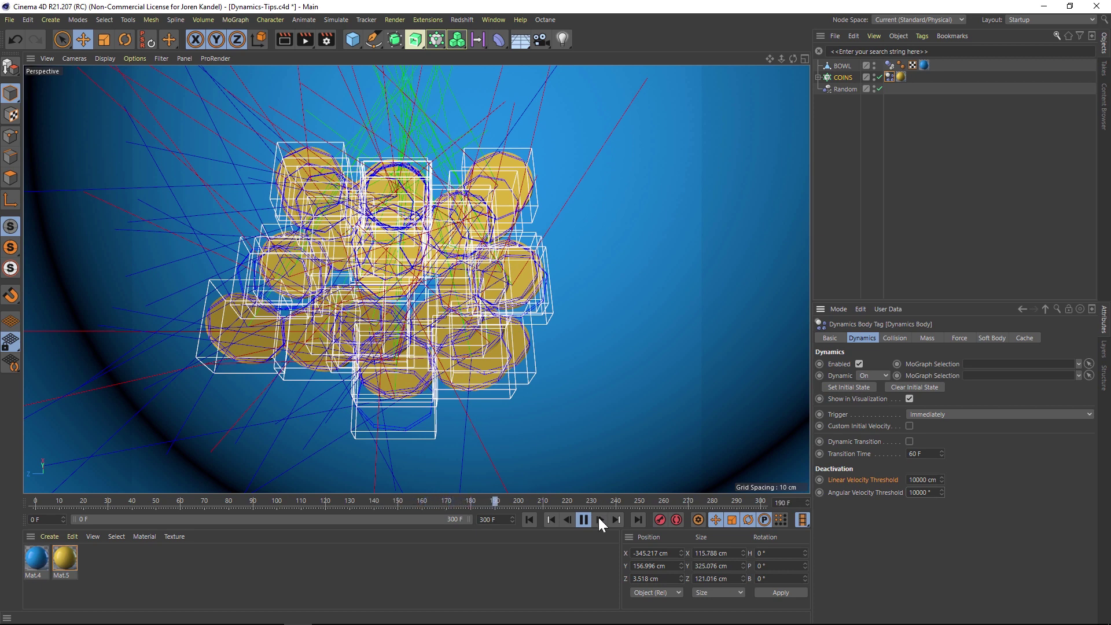
click(583, 519)
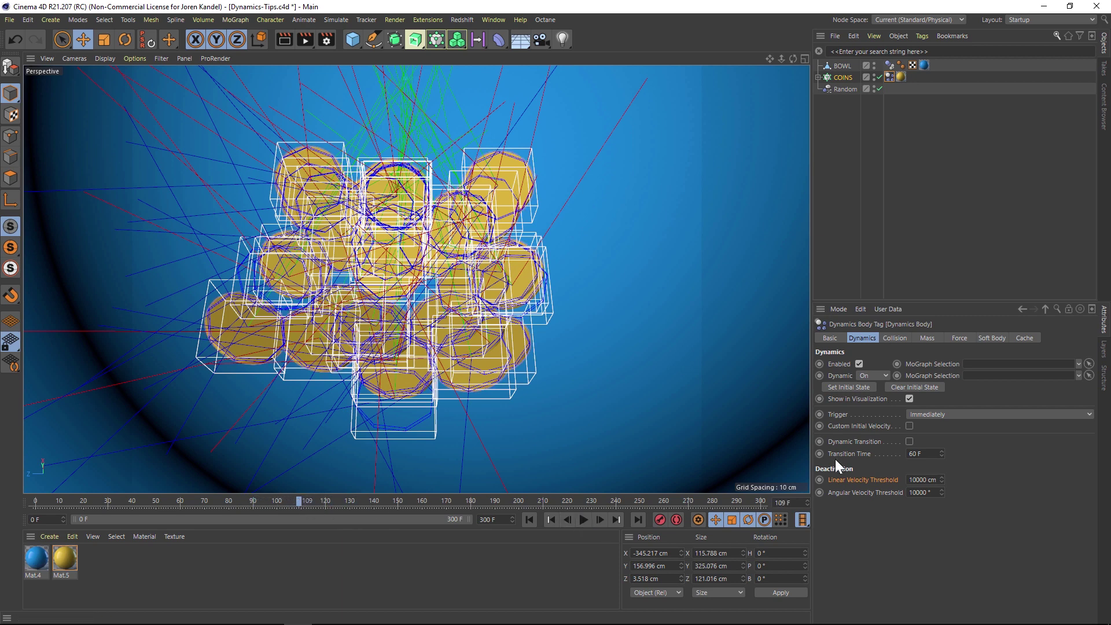
Keyframe both velocity thresholds, 0 early and 10000 at frame 109, then replay.
click(819, 480)
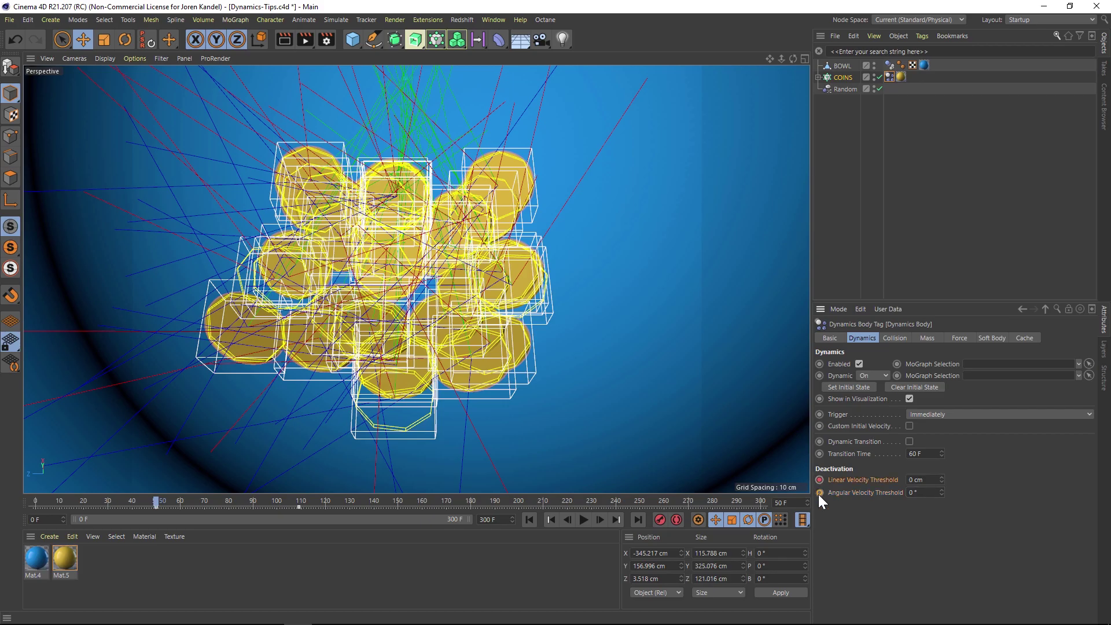
click(583, 519)
click(531, 520)
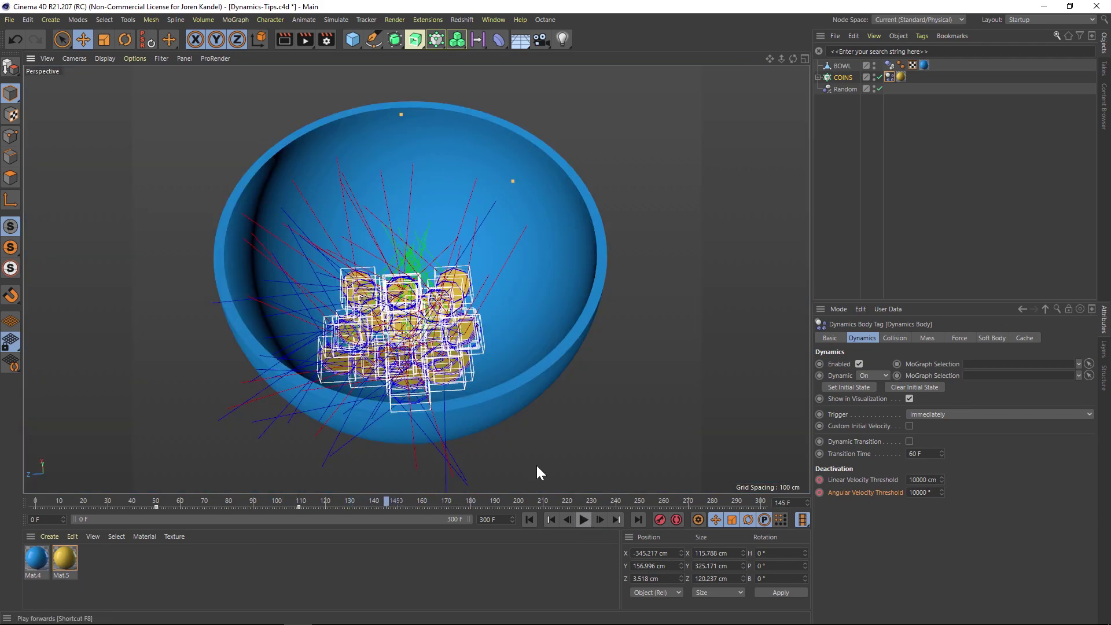
In the project's dynamics visualization settings (Ctrl+D), hide bounding boxes and rewind the simulation.
scroll(417, 390, up, 6)
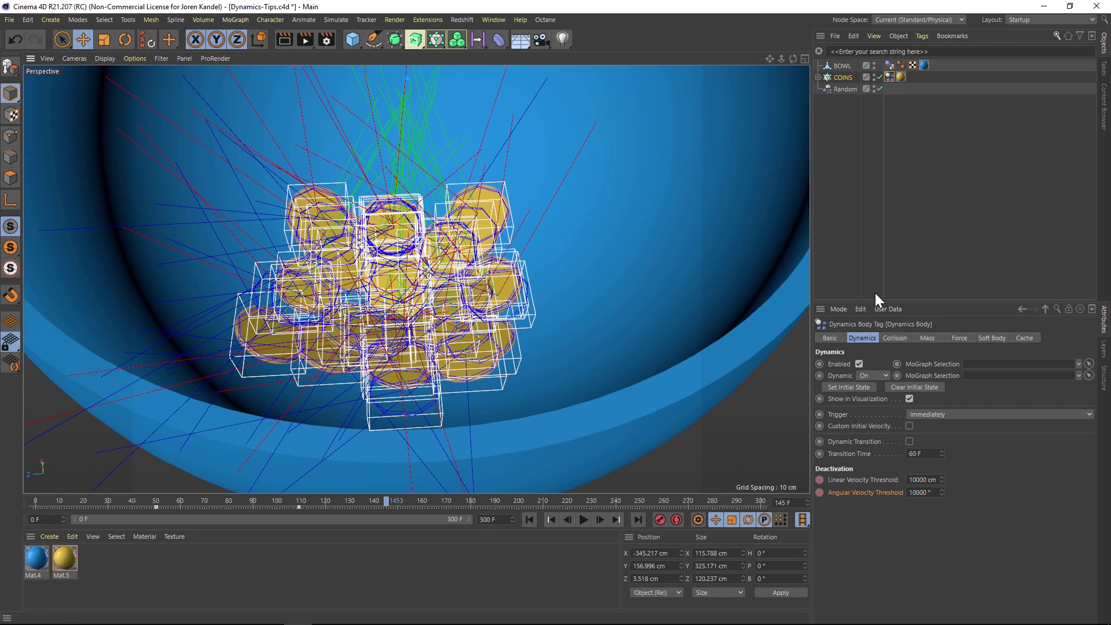
key(ctrl+d)
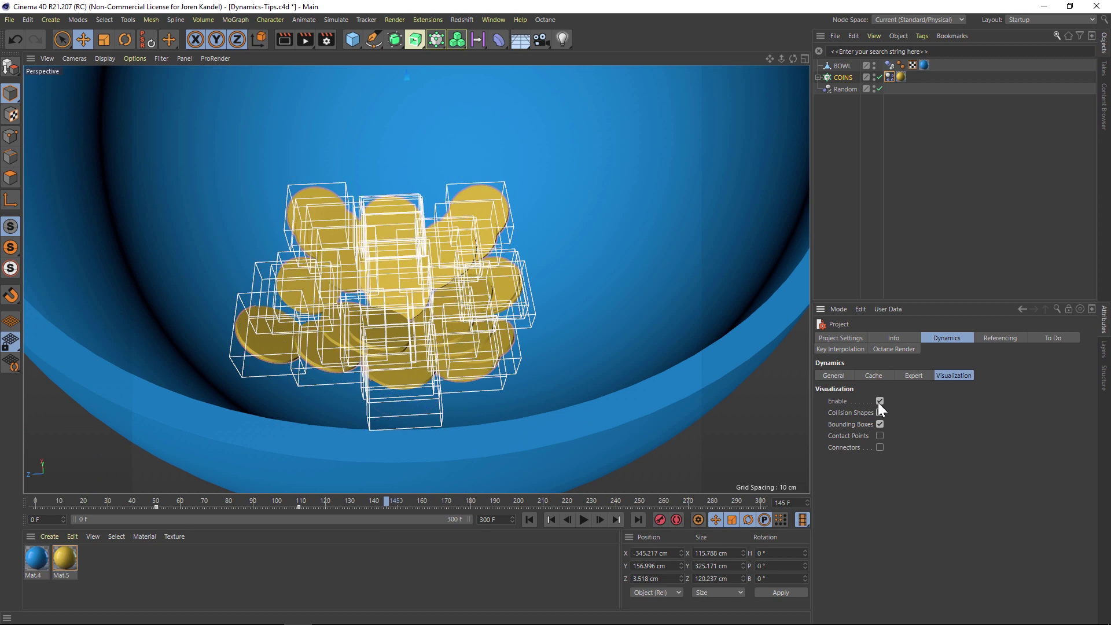
click(880, 424)
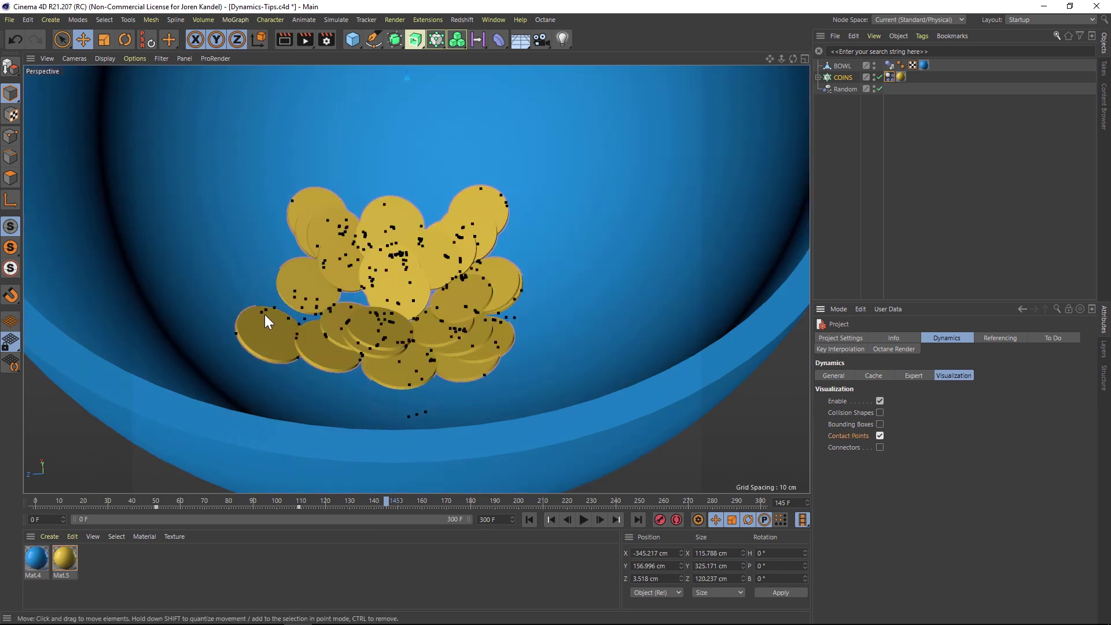
click(529, 520)
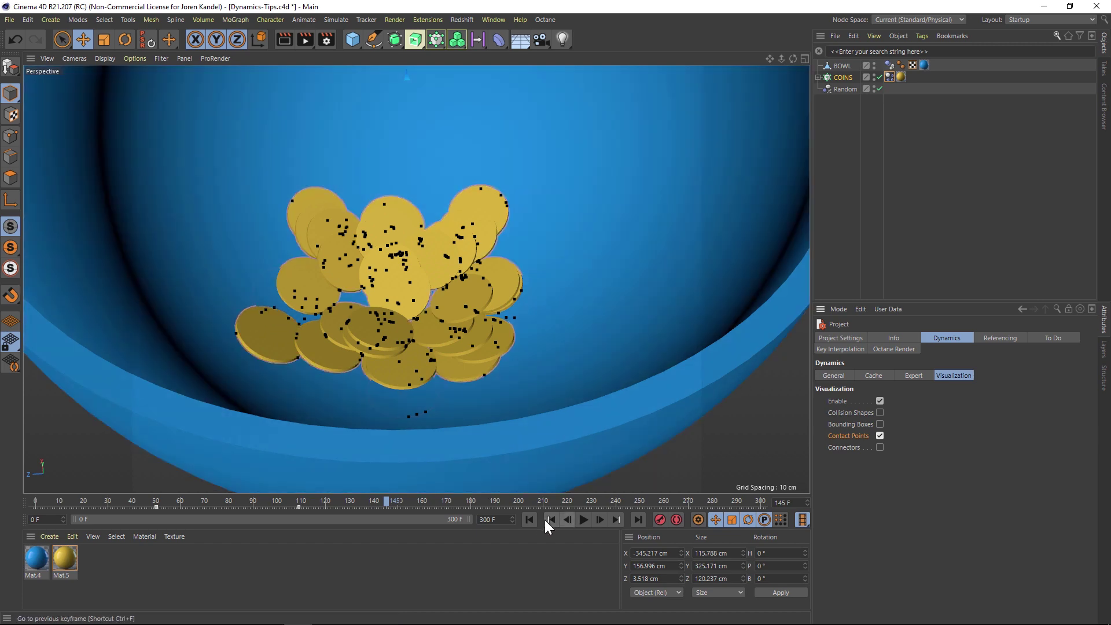